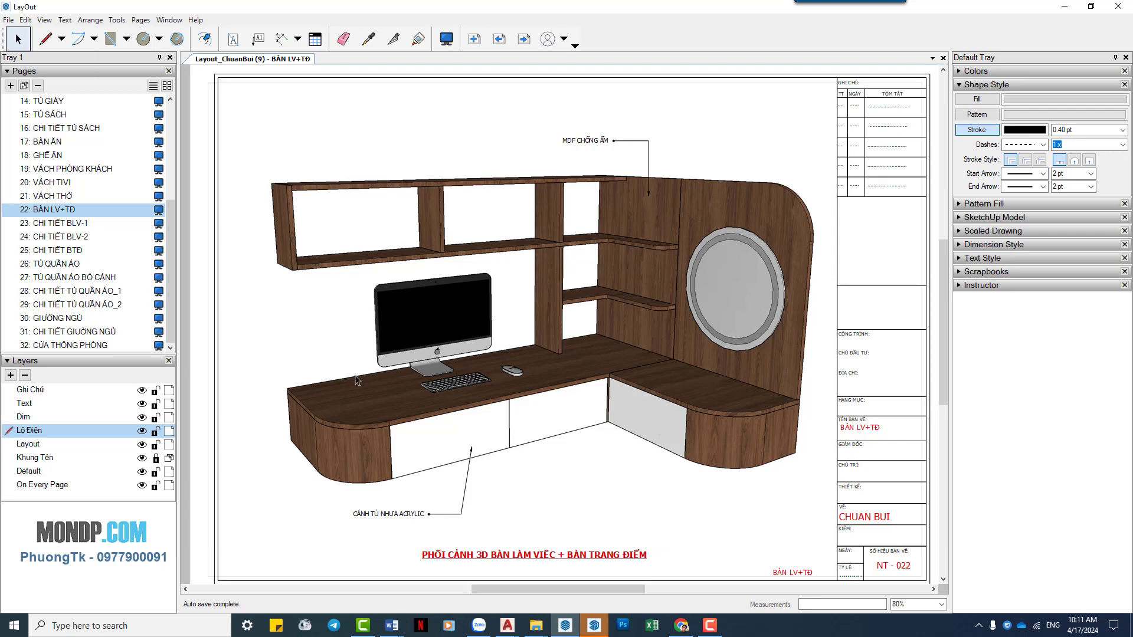
Step: Zoom and pan across the current sheet to inspect the lower and upper shelves
scroll(624, 270, up, 2)
scroll(625, 270, up, 3)
scroll(625, 270, up, 2)
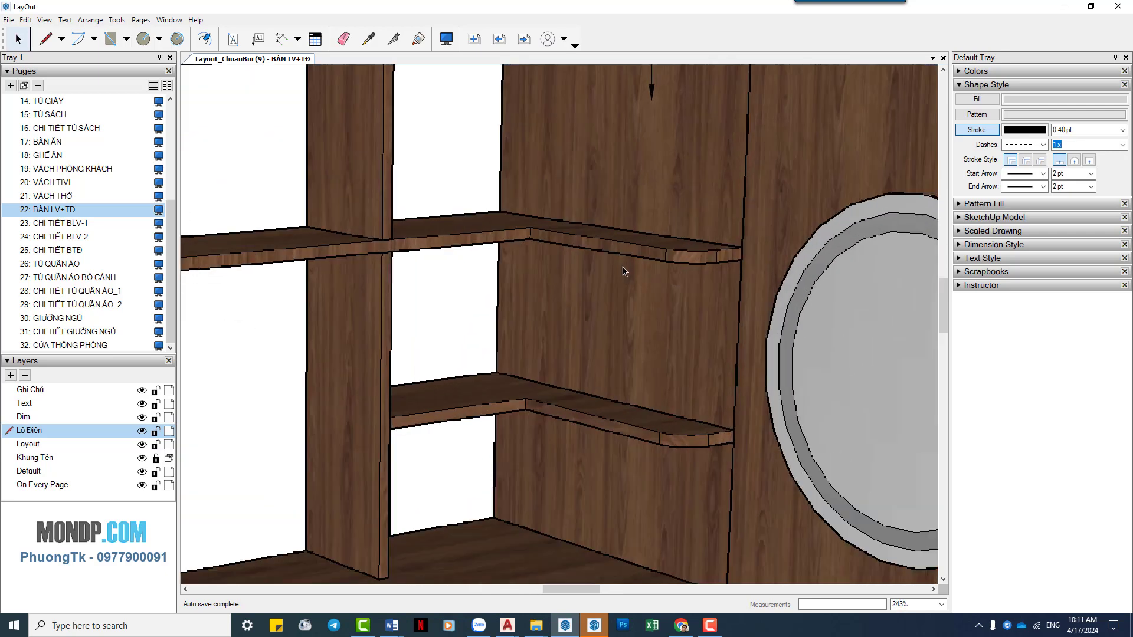
middle_drag(624, 271, 622, 334)
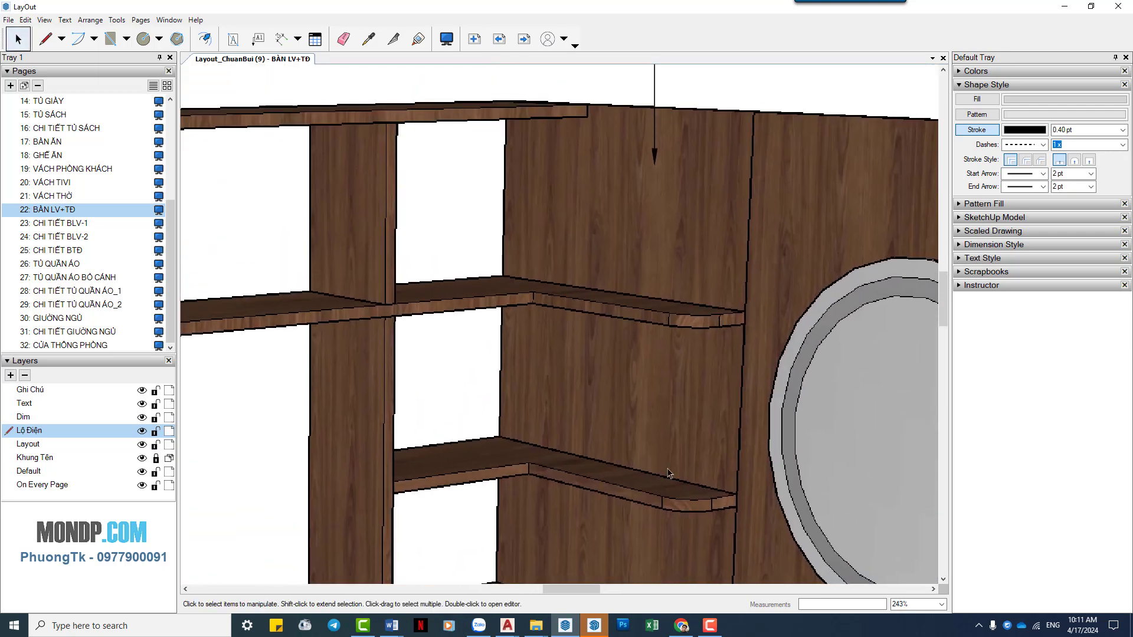
scroll(551, 374, down, 2)
scroll(554, 370, down, 2)
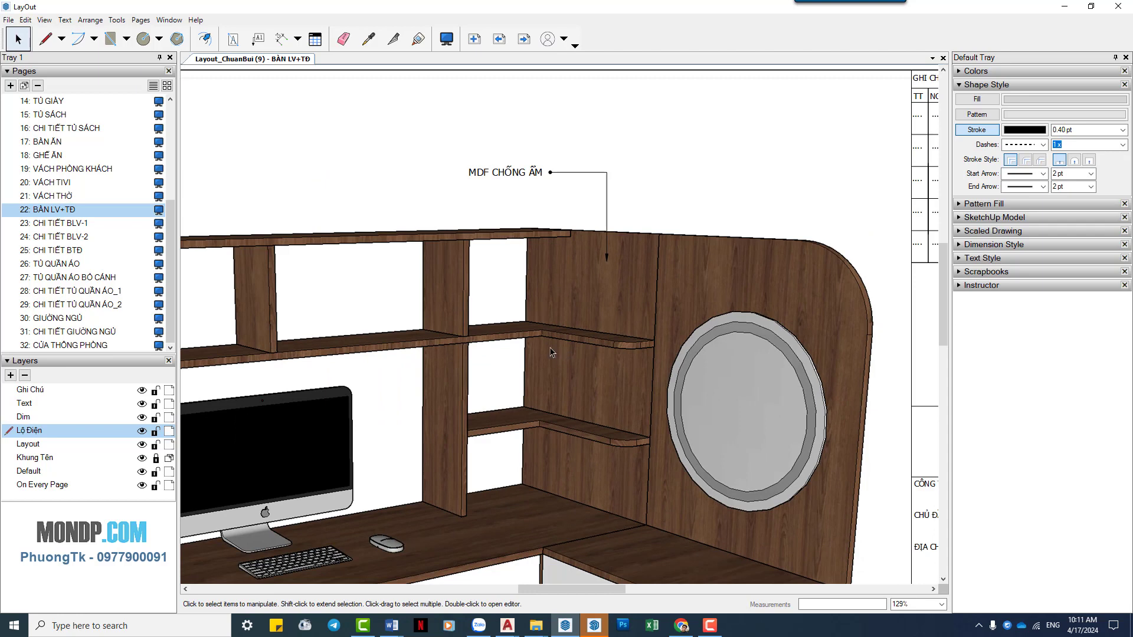
scroll(550, 349, up, 2)
scroll(549, 349, up, 4)
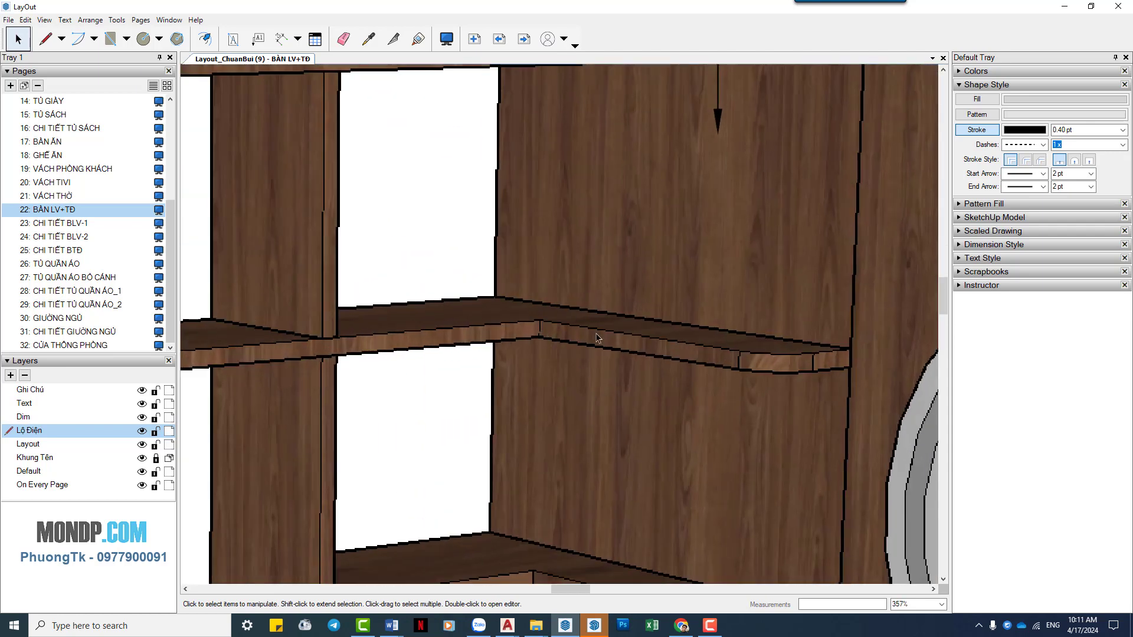
scroll(598, 340, down, 1)
middle_drag(575, 400, 579, 340)
scroll(544, 462, up, 1)
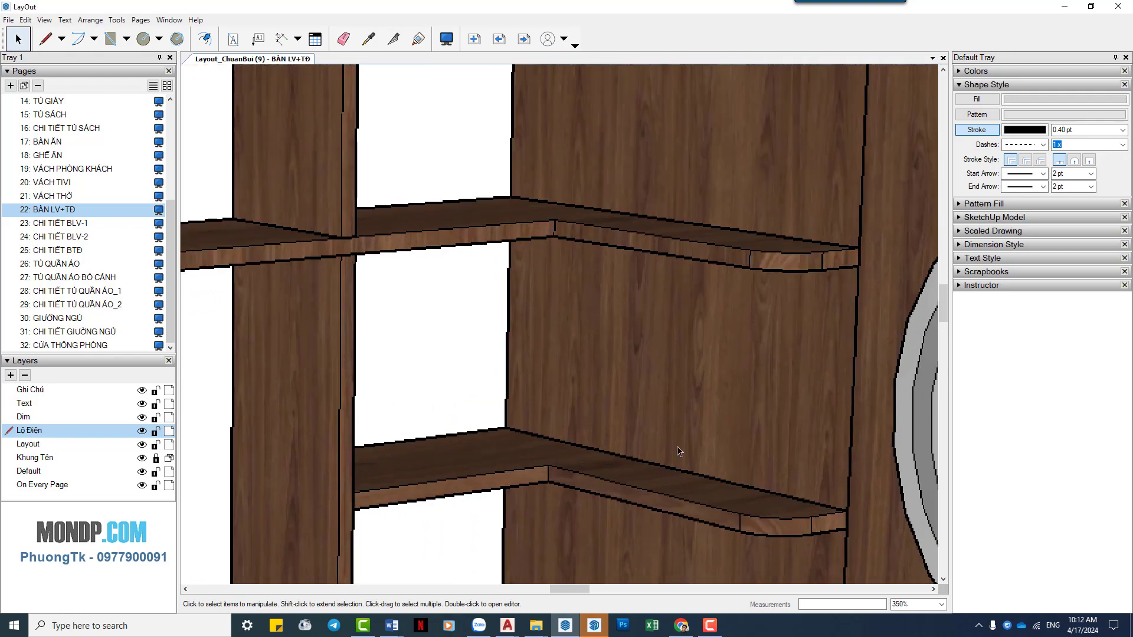
scroll(677, 400, down, 4)
scroll(709, 367, down, 2)
scroll(621, 414, down, 1)
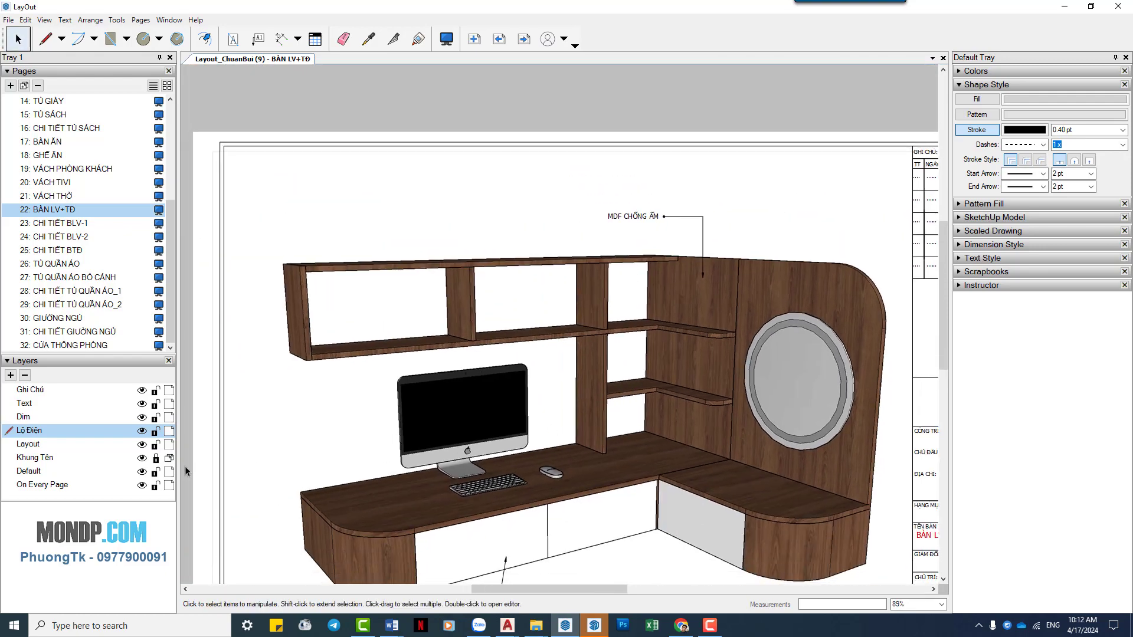
Step: Bring up the desk detail page CHI TIẾT BLV-1 and zoom around it
click(86, 227)
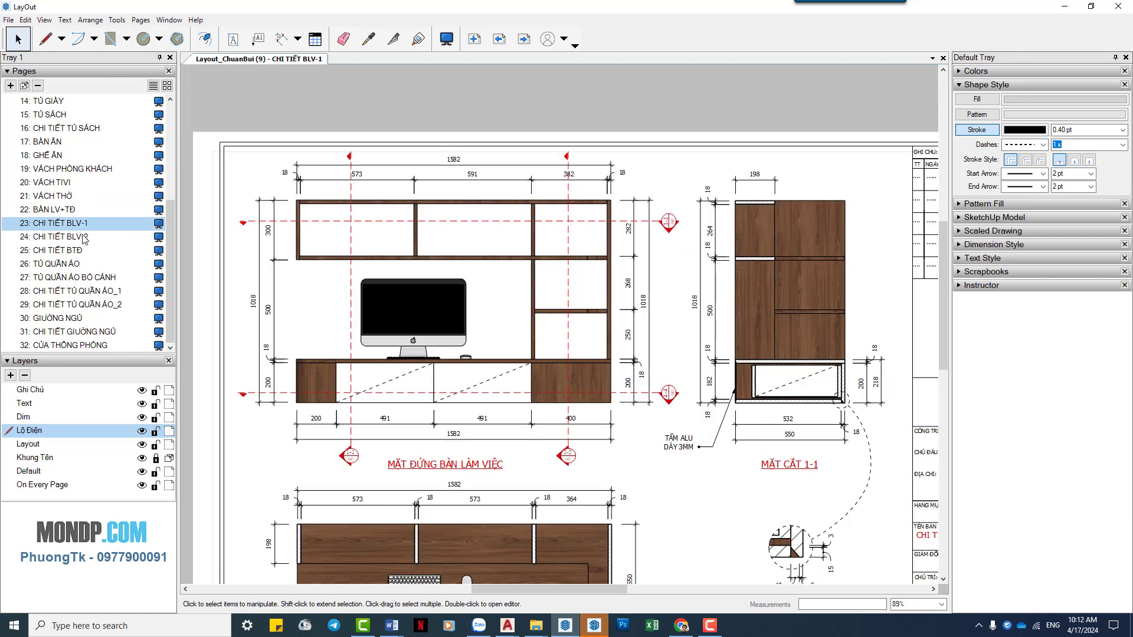
scroll(616, 407, up, 1)
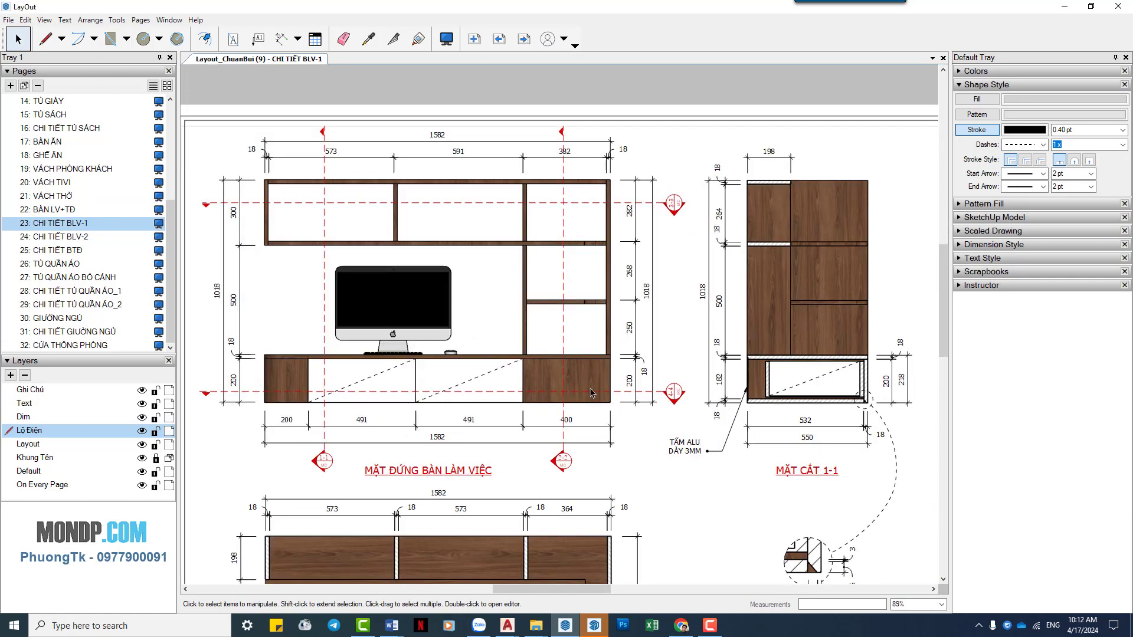
scroll(534, 370, up, 1)
scroll(570, 404, down, 1)
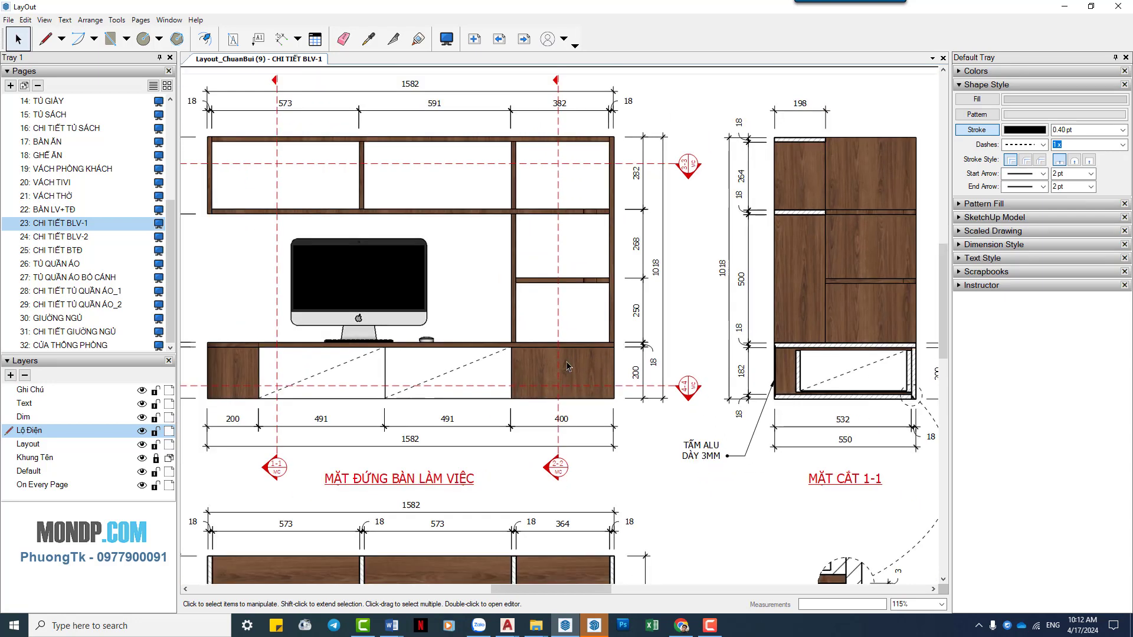
scroll(489, 468, down, 1)
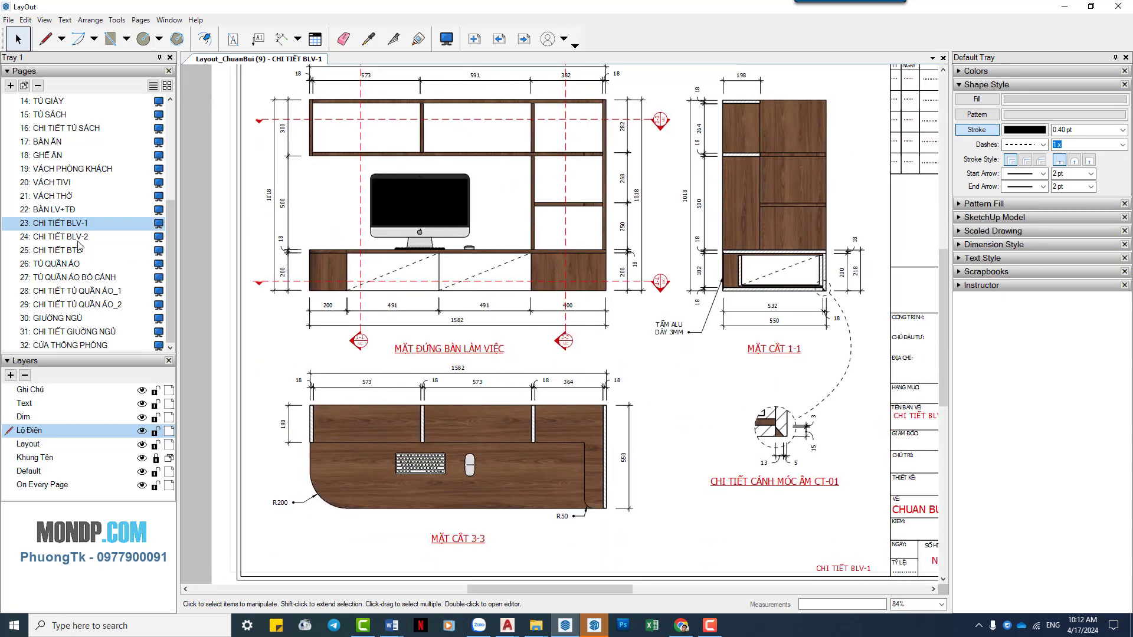
Step: Flip through pages CHI TIẾT BLV-2, CHI TIẾT BTĐ, TỦ QUẦN ÁO, TỦ QUẦN ÁO BỎ CÁNH and CHI TIẾT TỦ QUẦN ÁO_1
click(80, 239)
click(80, 251)
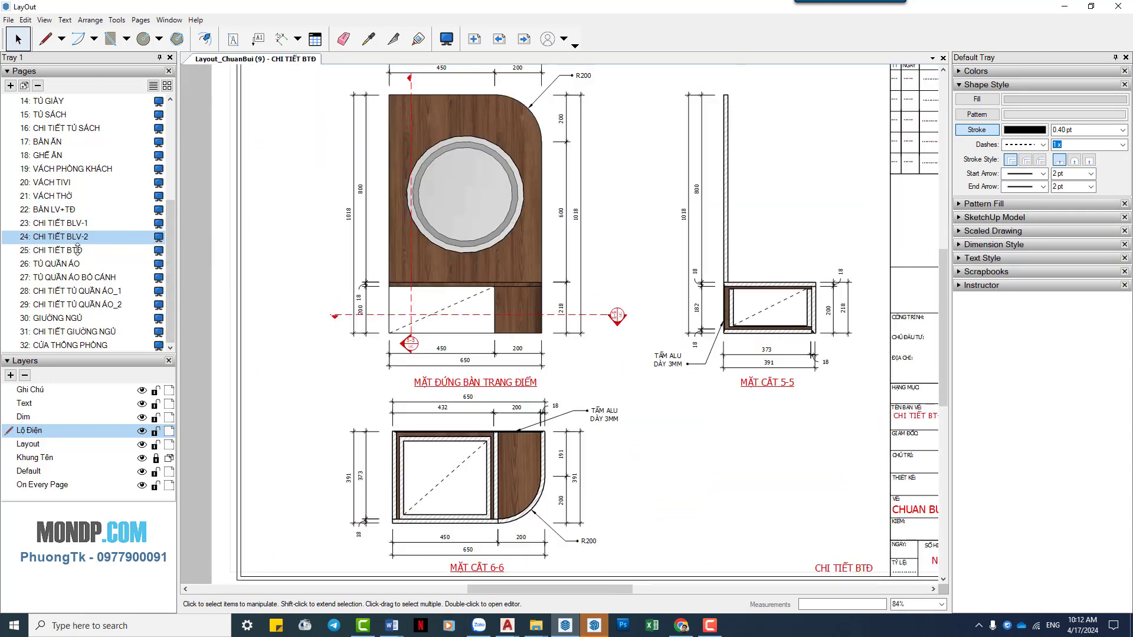
click(76, 265)
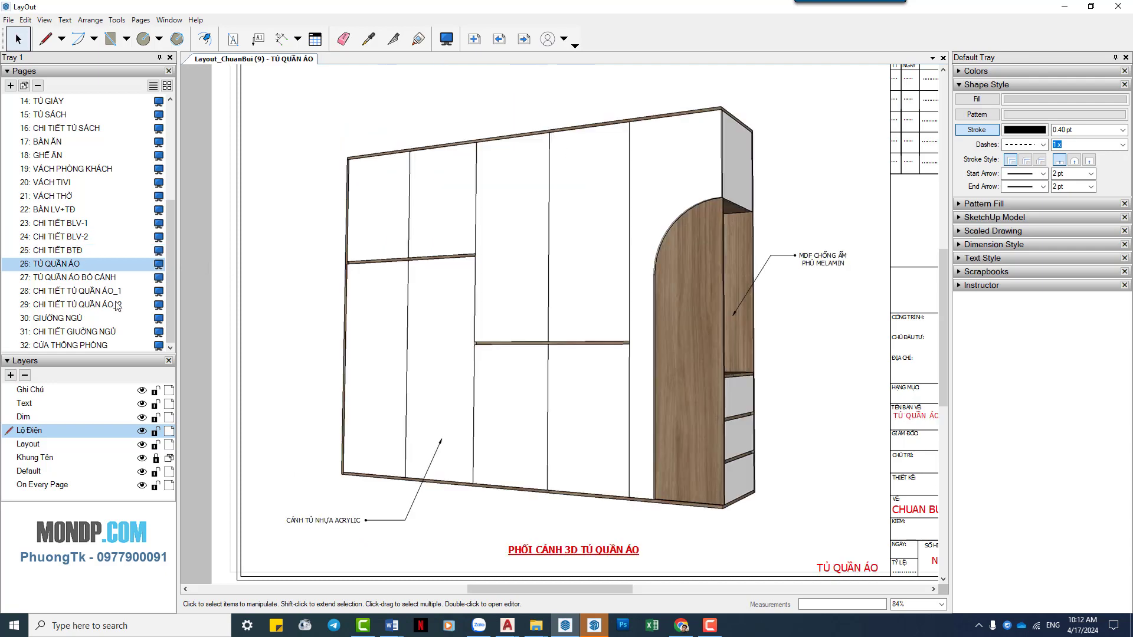
click(59, 278)
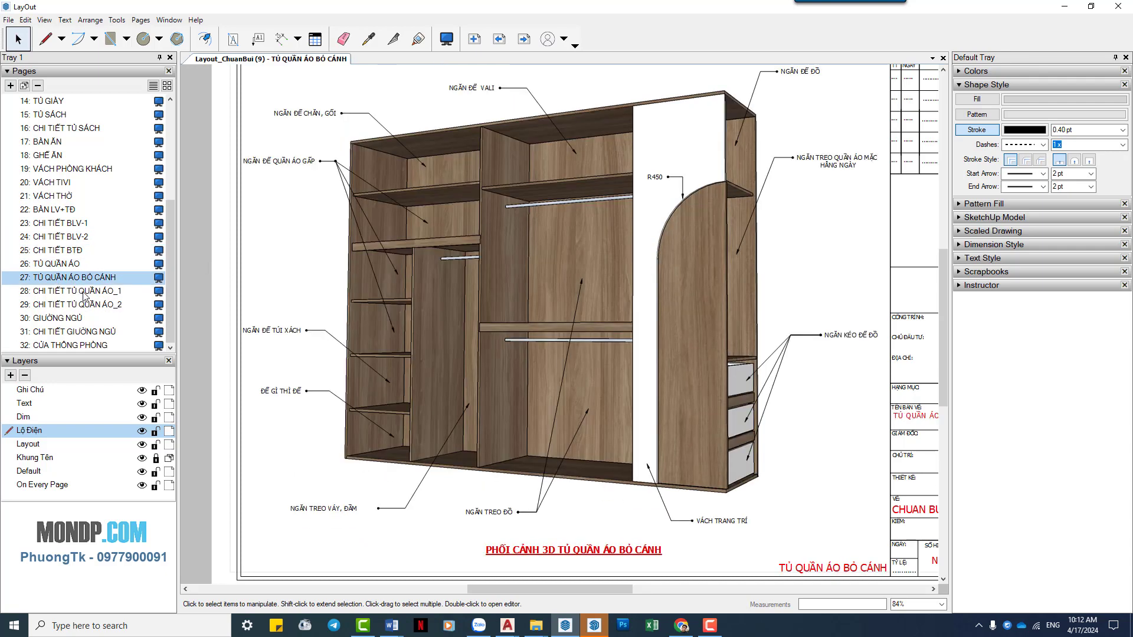
click(84, 293)
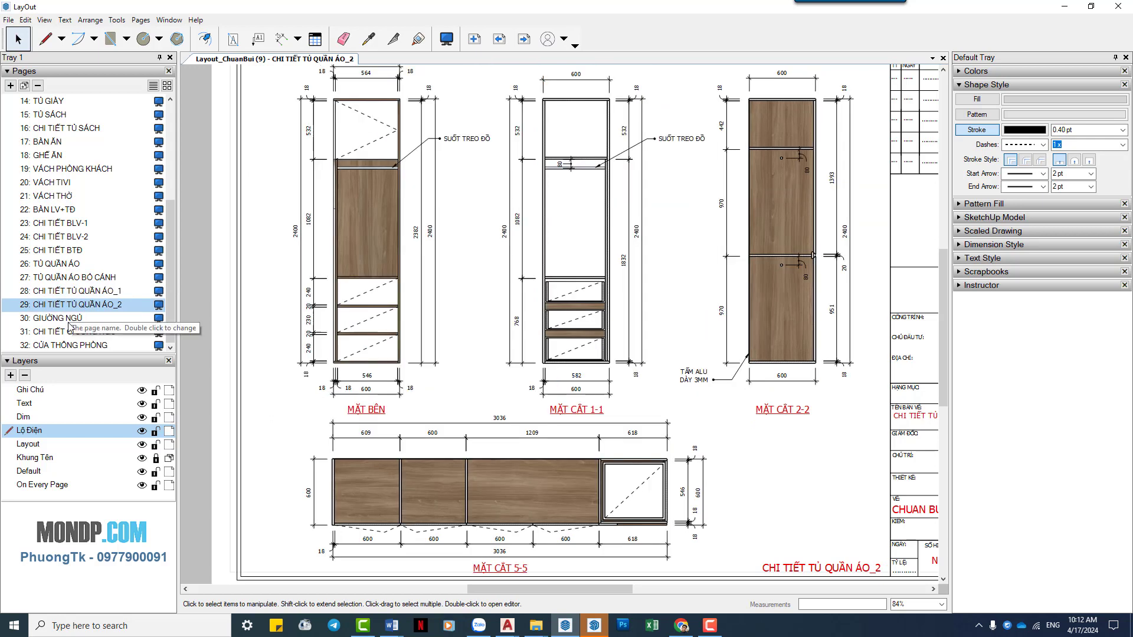
Step: View bed pages GIƯỜNG NGỦ and CHI TIẾT GIƯỜNG NGỦ, then go back to CHI TIẾT BLV-1
click(90, 318)
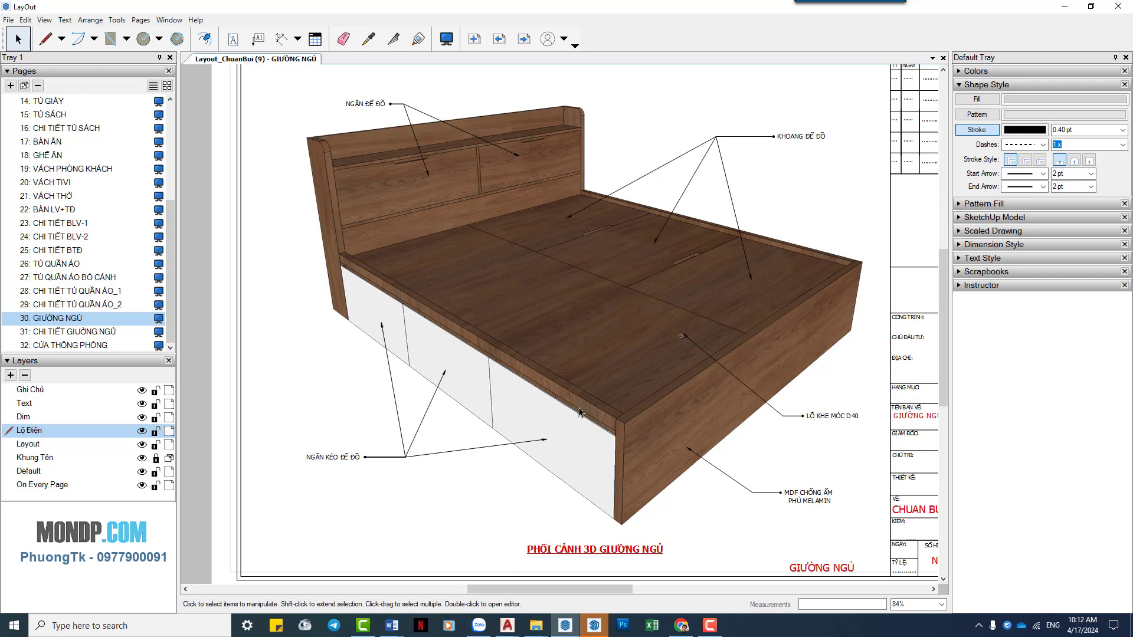
click(74, 332)
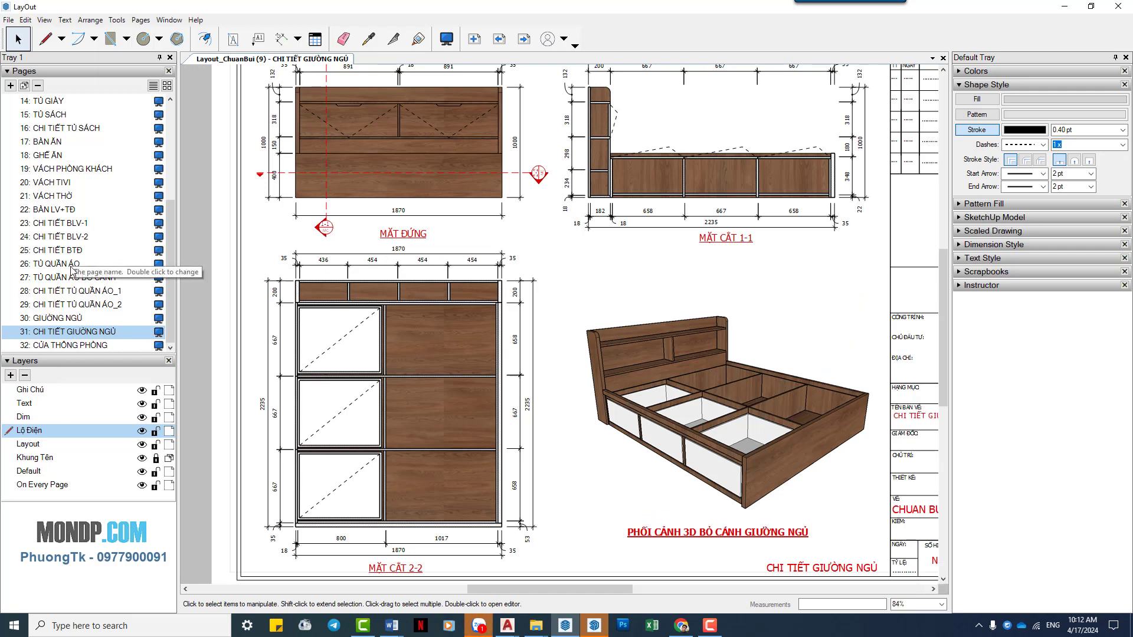
click(66, 225)
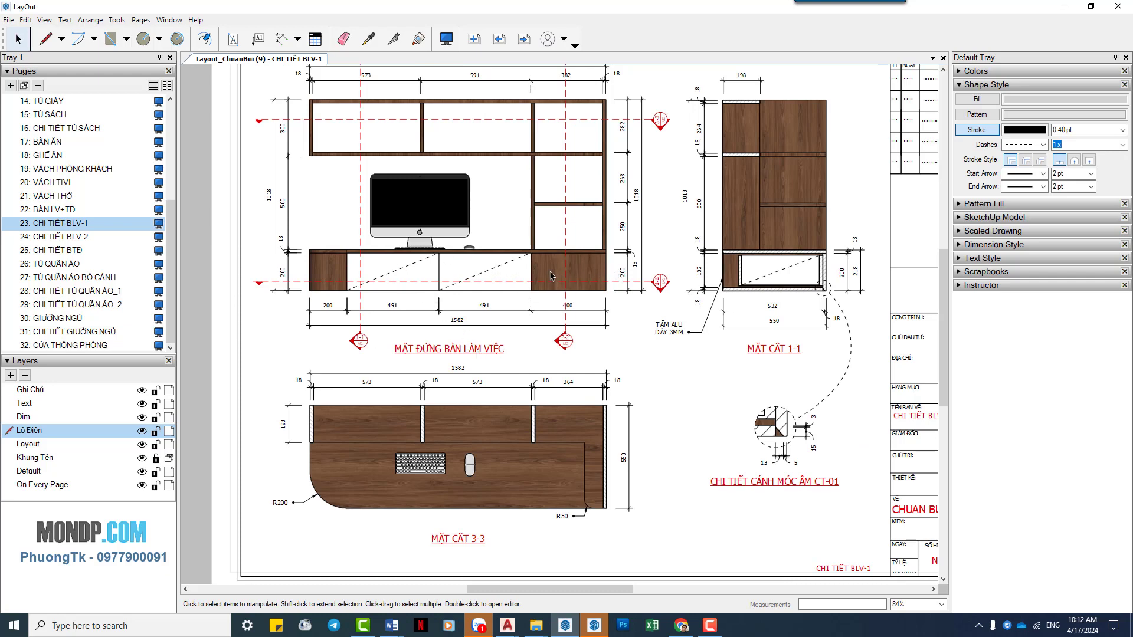
Step: Zoom over the BLV-1 sheet, then switch to page 22 BÀN LV+TĐ
scroll(551, 275, up, 1)
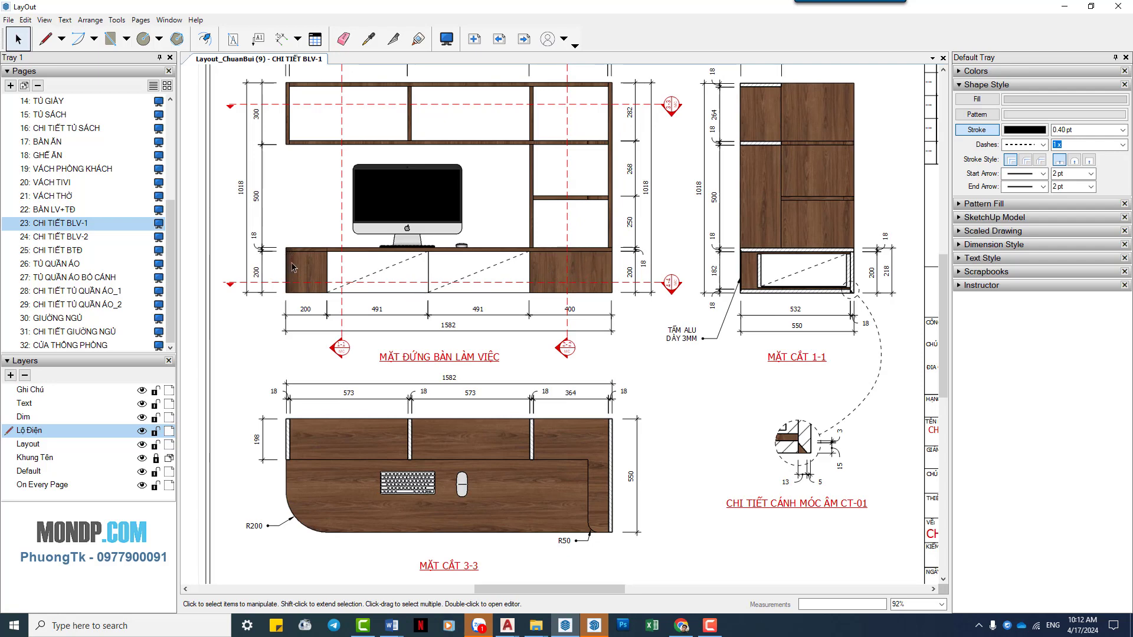
scroll(511, 304, up, 1)
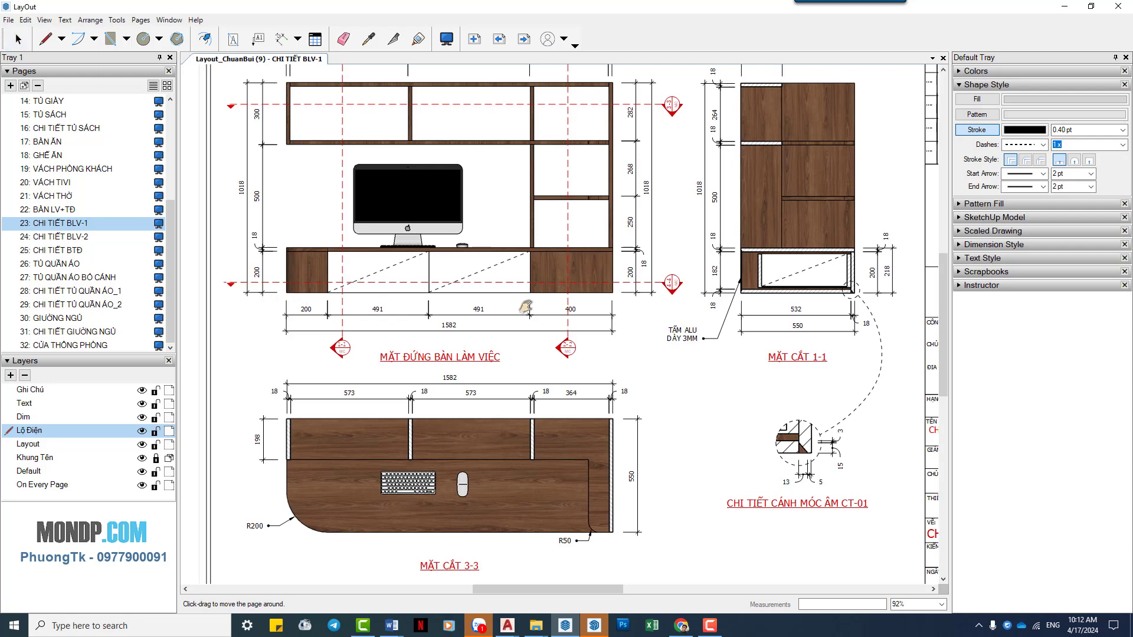
scroll(448, 310, down, 1)
scroll(377, 310, up, 1)
scroll(377, 308, down, 2)
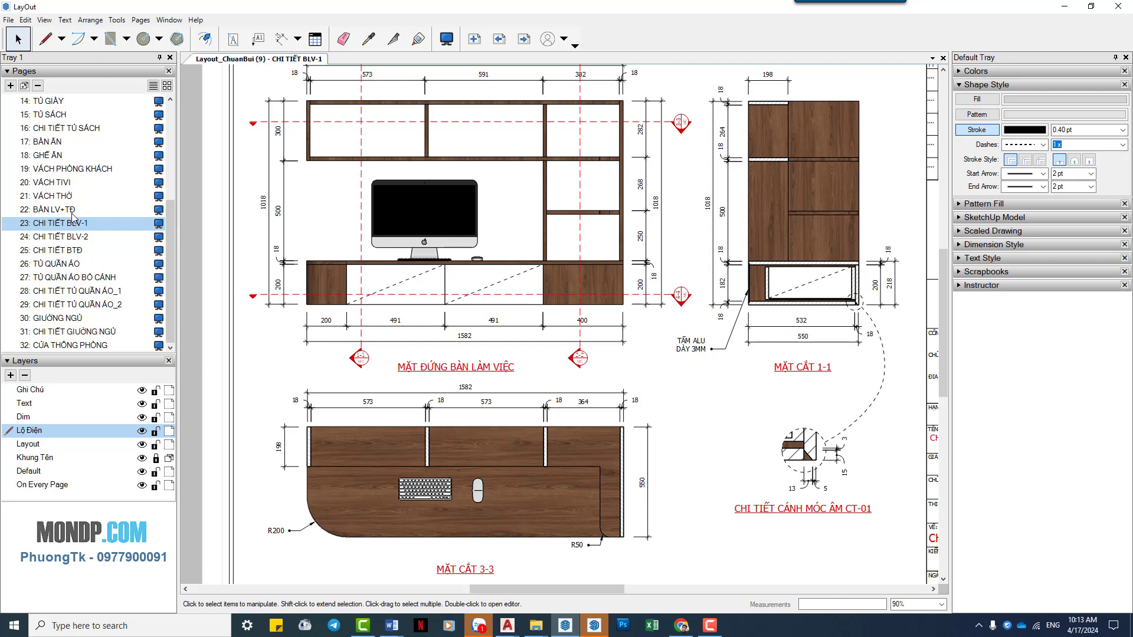
click(71, 210)
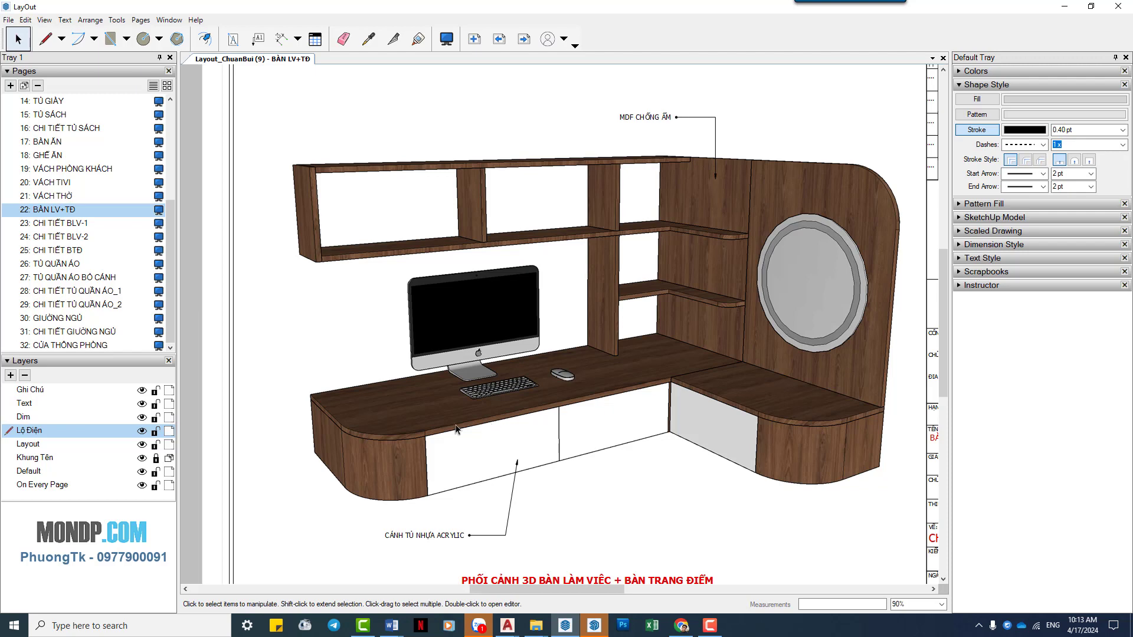
Step: Select page 23 CHI TIẾT BLV-1 in the Pages panel
click(86, 223)
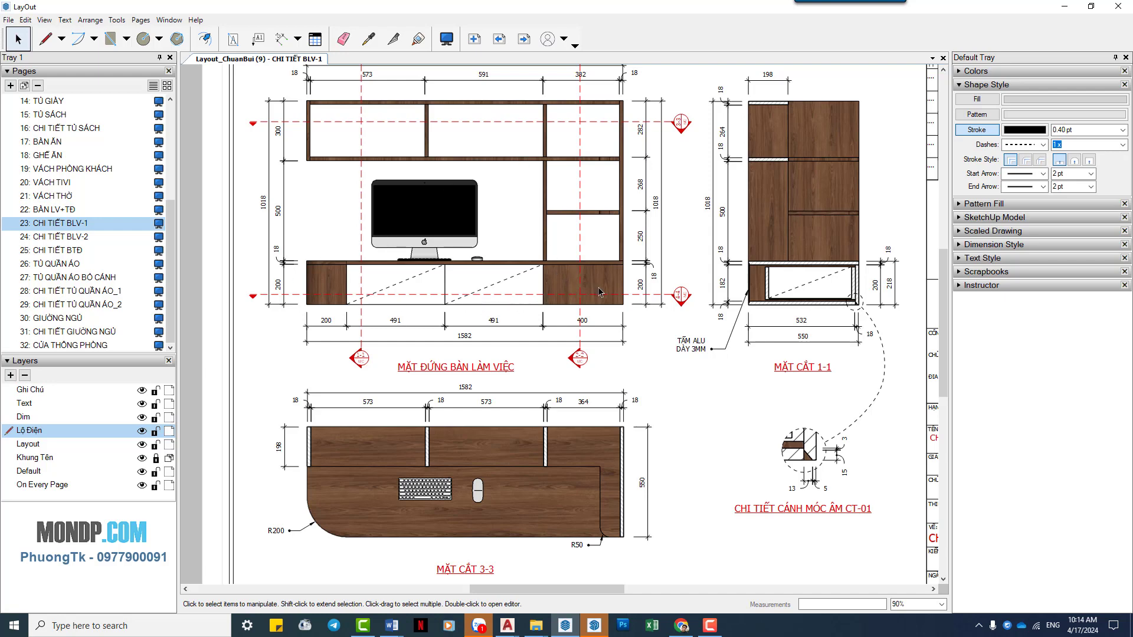
click(75, 239)
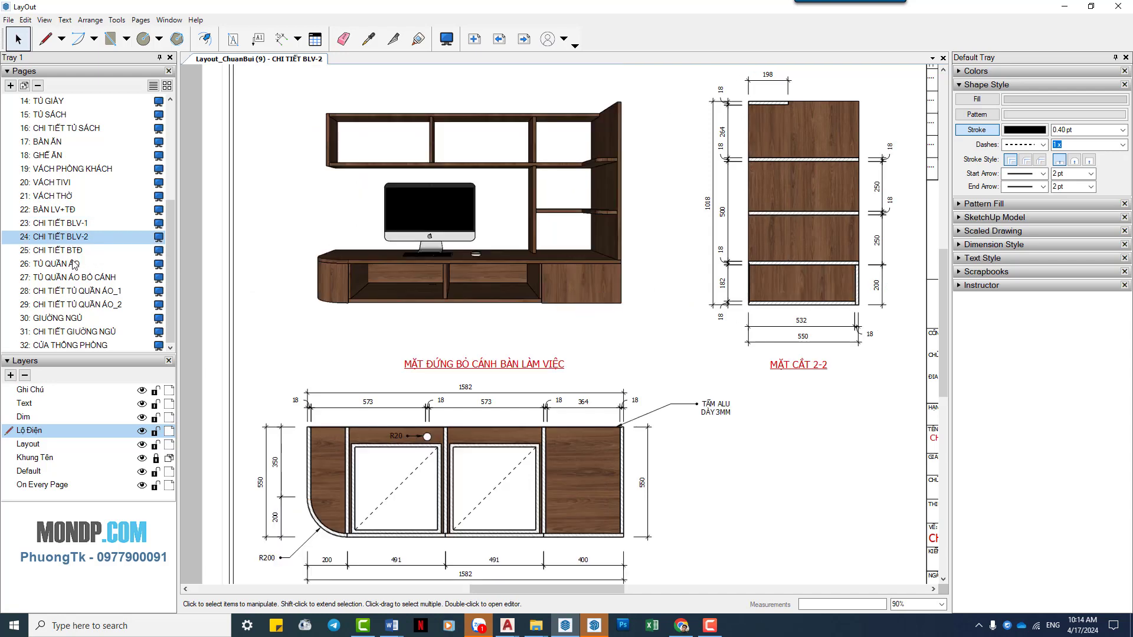
click(68, 251)
key(Down)
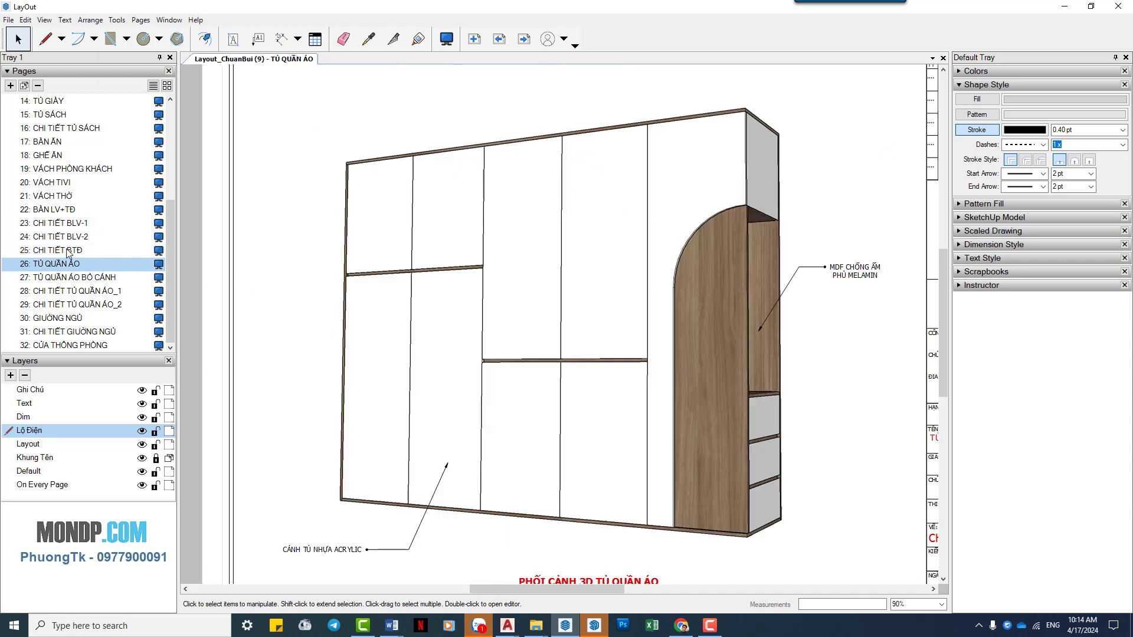
click(72, 228)
click(70, 211)
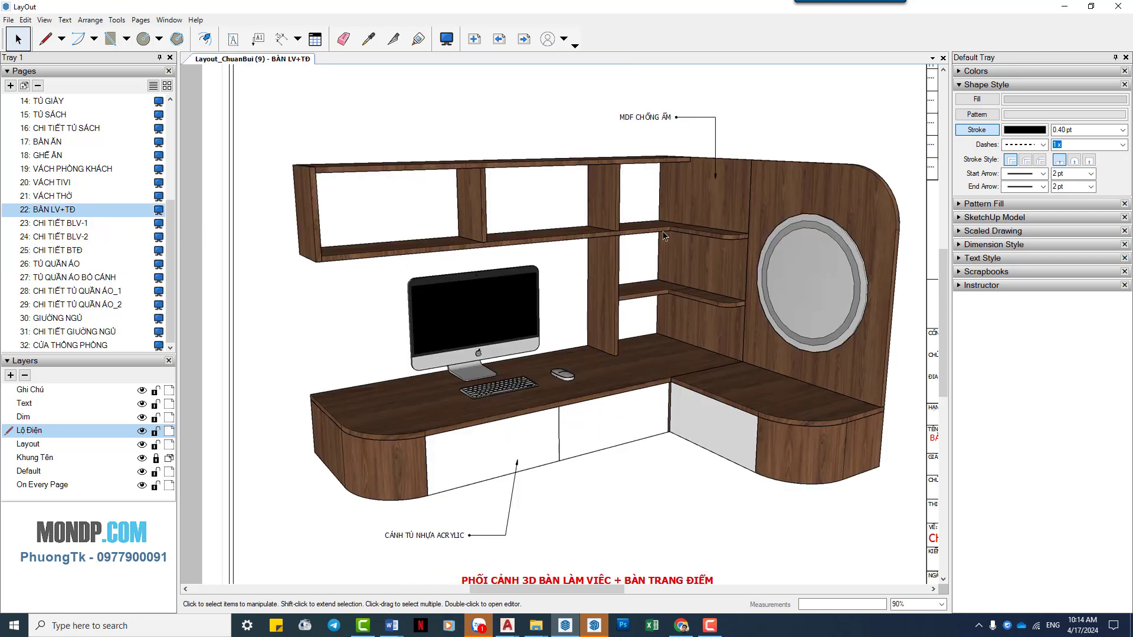
scroll(666, 228, up, 2)
scroll(671, 225, up, 3)
scroll(671, 225, up, 2)
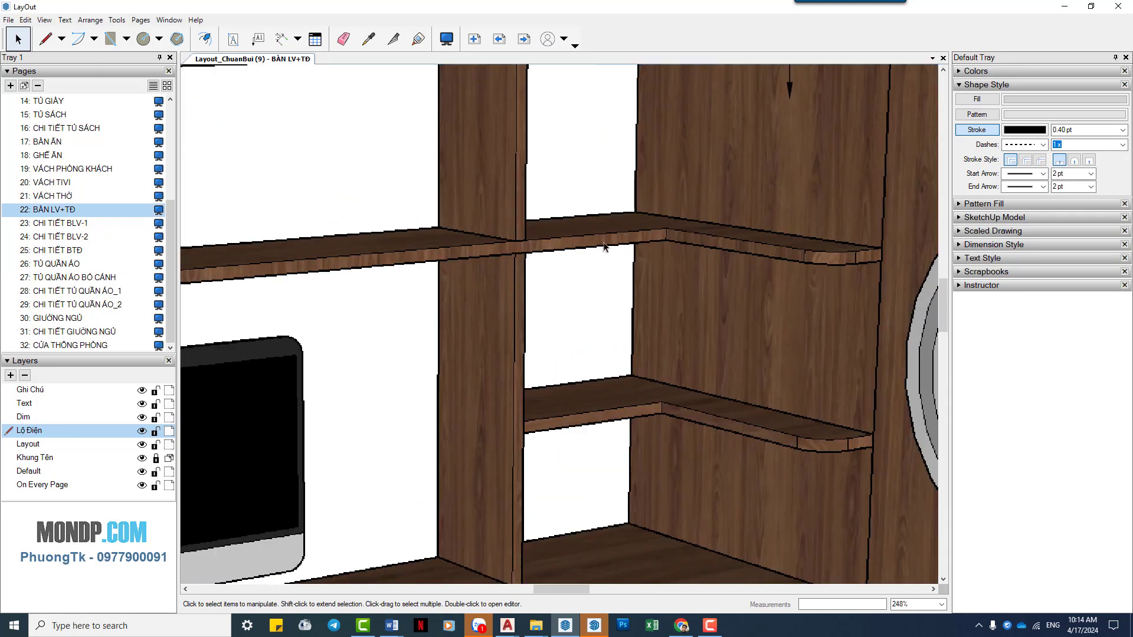
scroll(604, 246, down, 2)
scroll(684, 263, down, 2)
scroll(685, 267, down, 1)
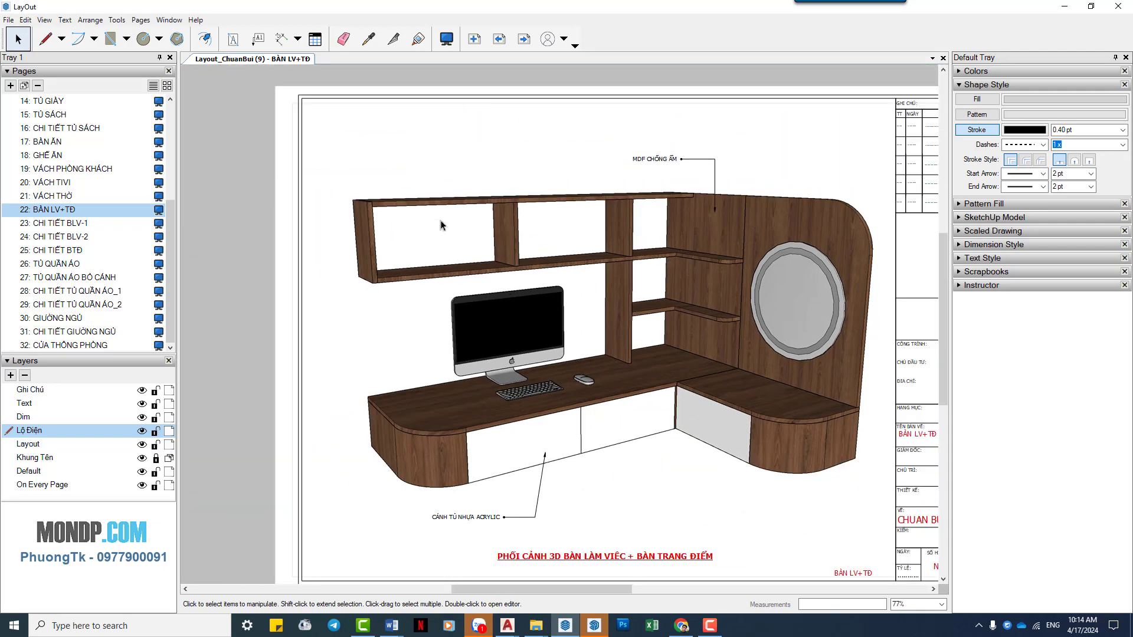
scroll(635, 250, up, 1)
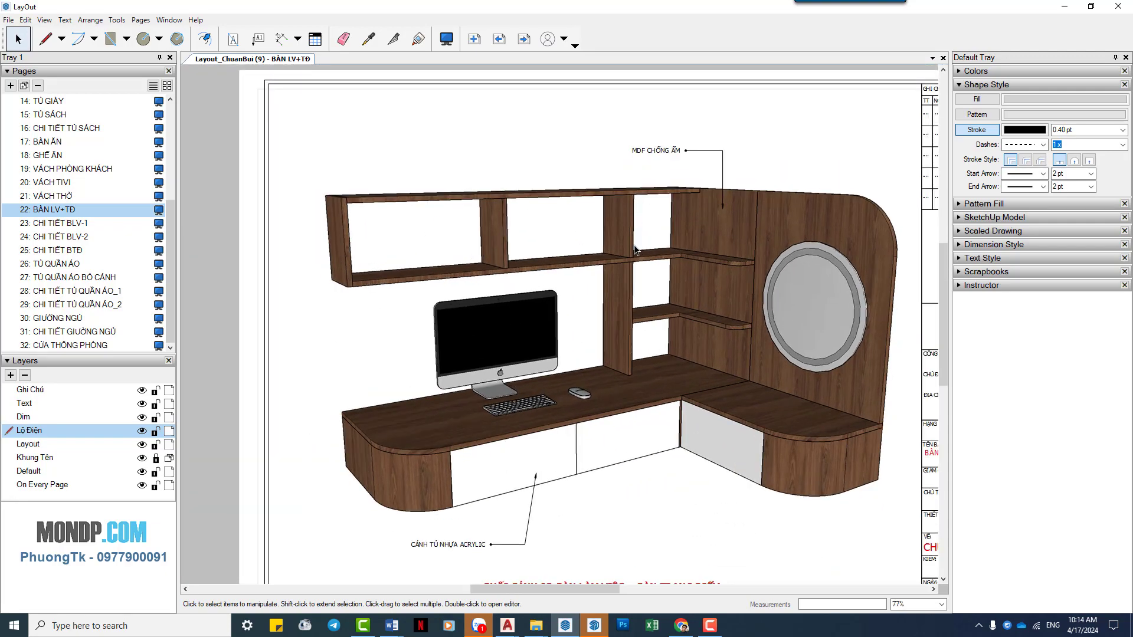
scroll(634, 251, up, 2)
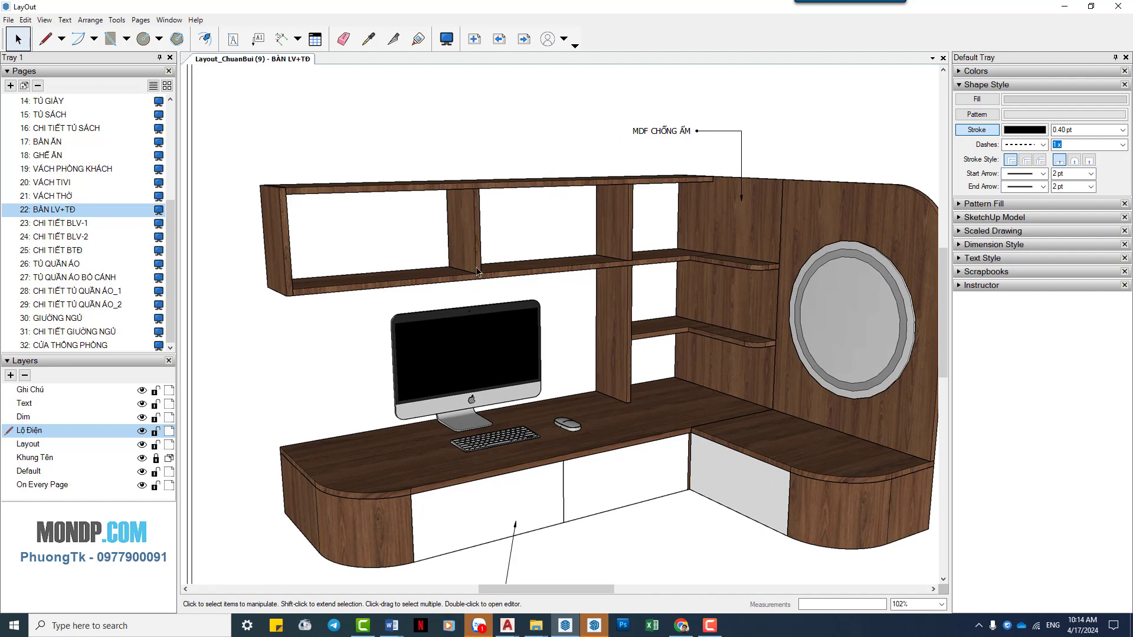
scroll(755, 210, down, 2)
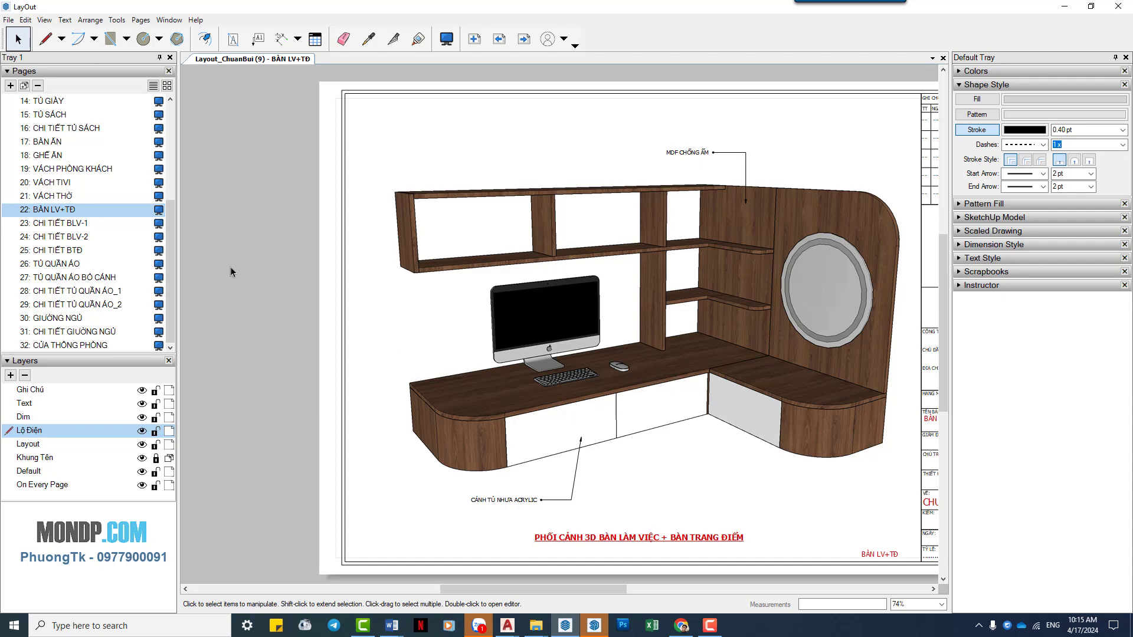
scroll(712, 311, up, 1)
scroll(711, 310, up, 1)
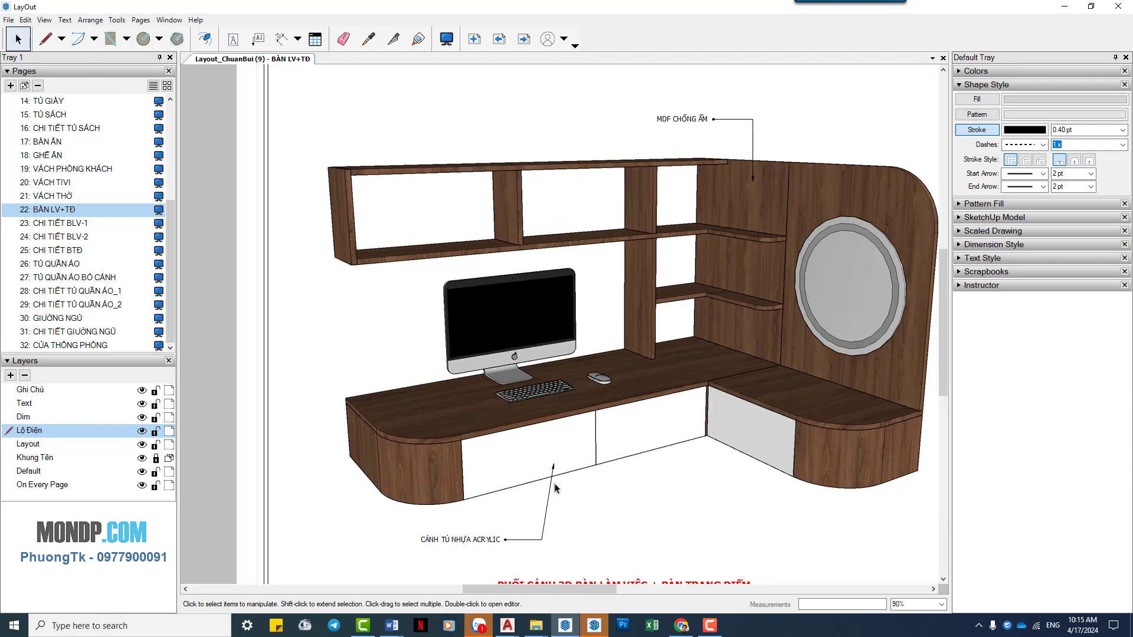
Step: Step through pages 23 CHI TIẾT BLV-1, 24 CHI TIẾT BLV-2 and 25 CHI TIẾT BTĐ to page 26 TỦ QUẦN ÁO
click(59, 224)
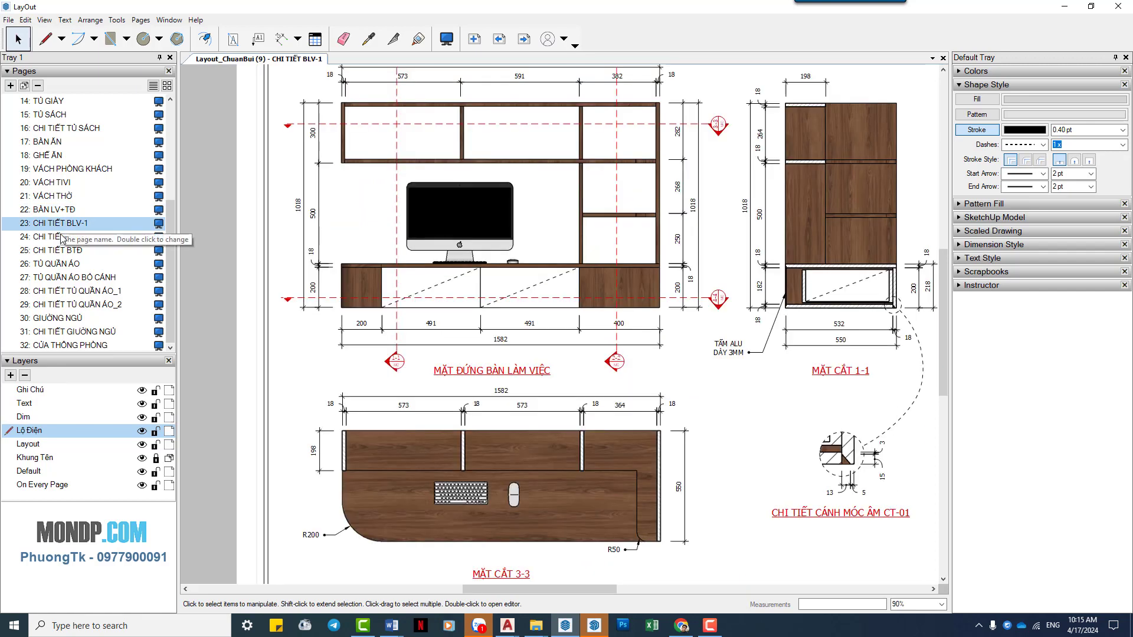
scroll(575, 298, down, 1)
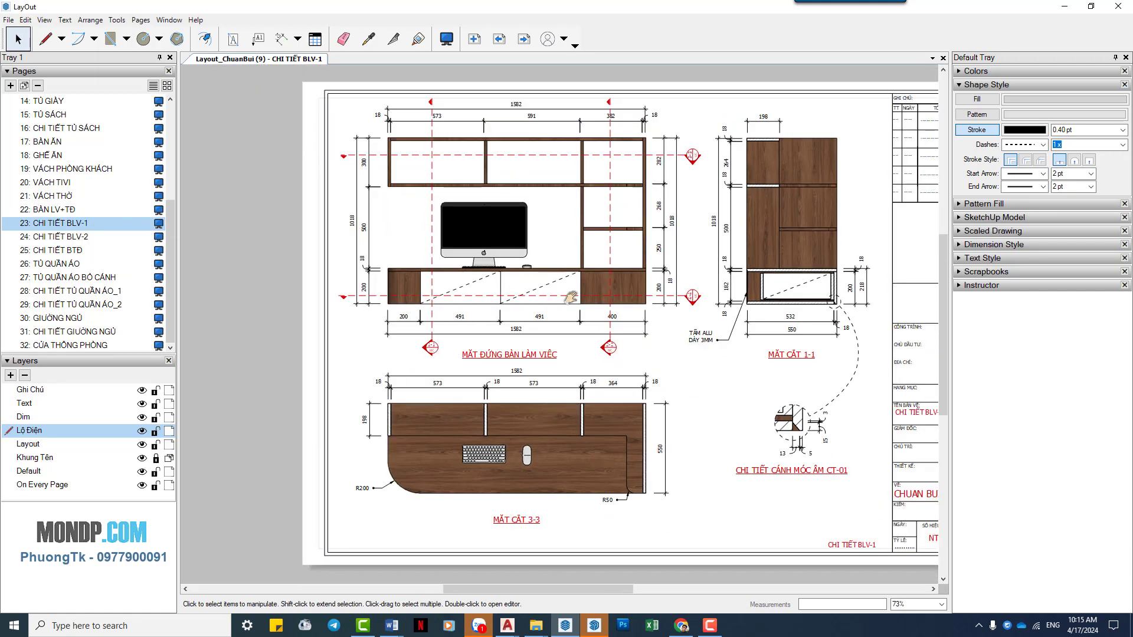
middle_drag(571, 297, 536, 303)
click(66, 236)
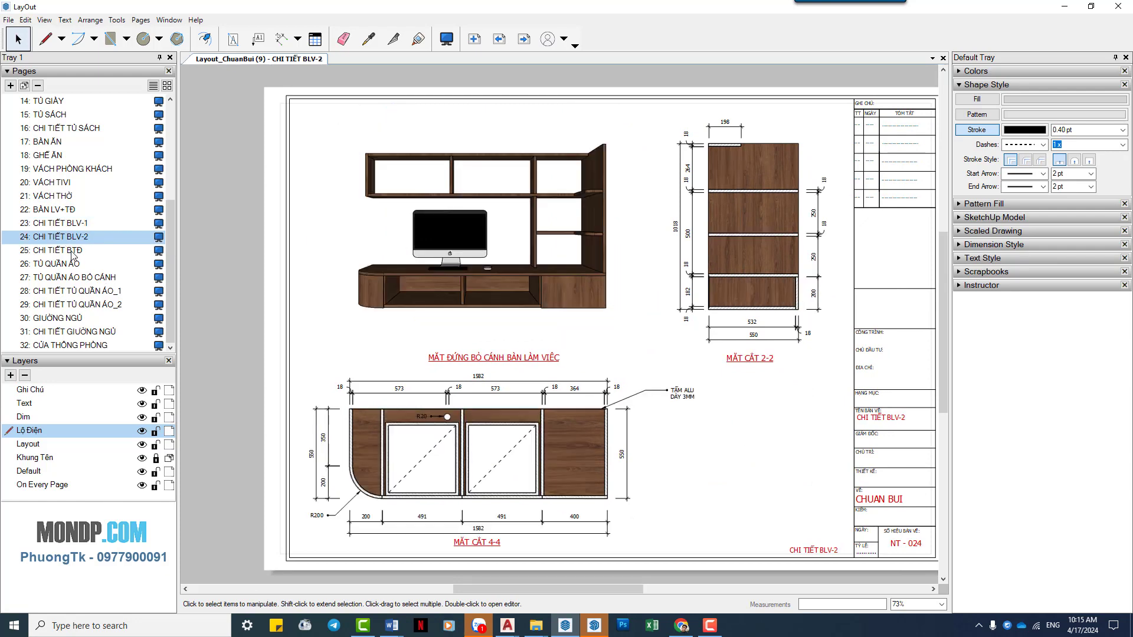
click(71, 251)
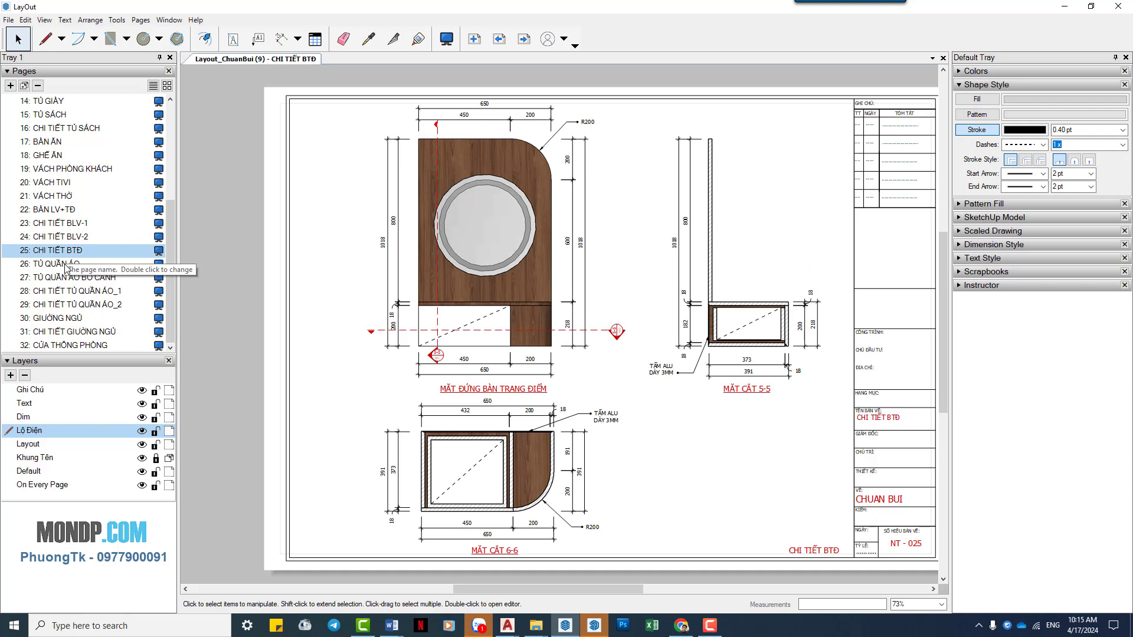
click(66, 264)
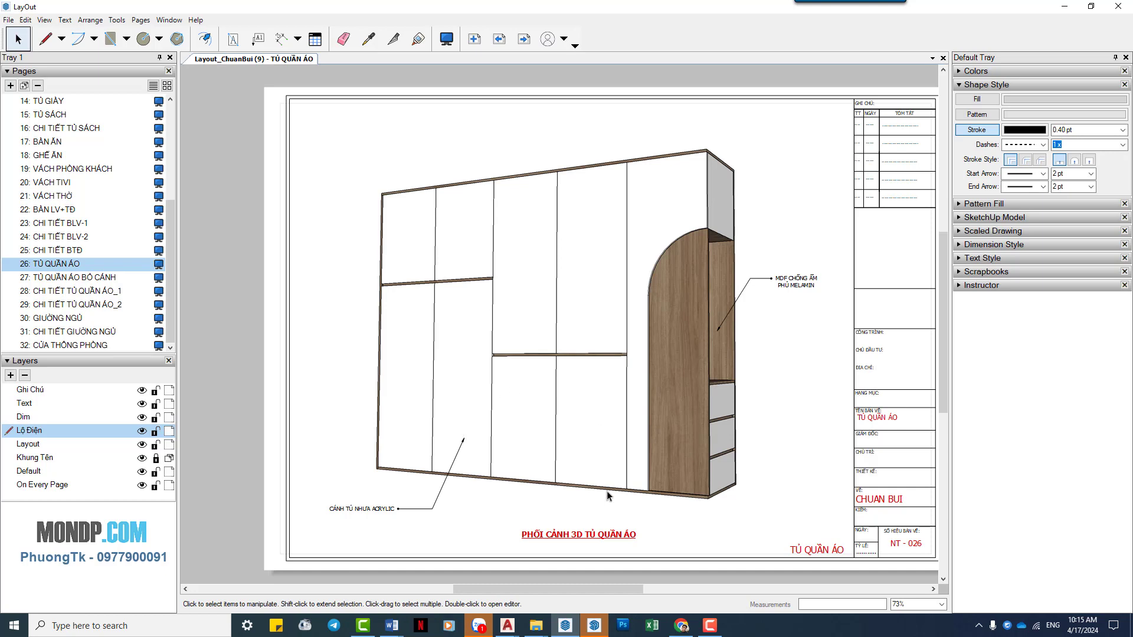
Step: Zoom and pan around the 3D wardrobe perspective on page 26 TỦ QUẦN ÁO
scroll(625, 490, up, 3)
scroll(629, 491, up, 2)
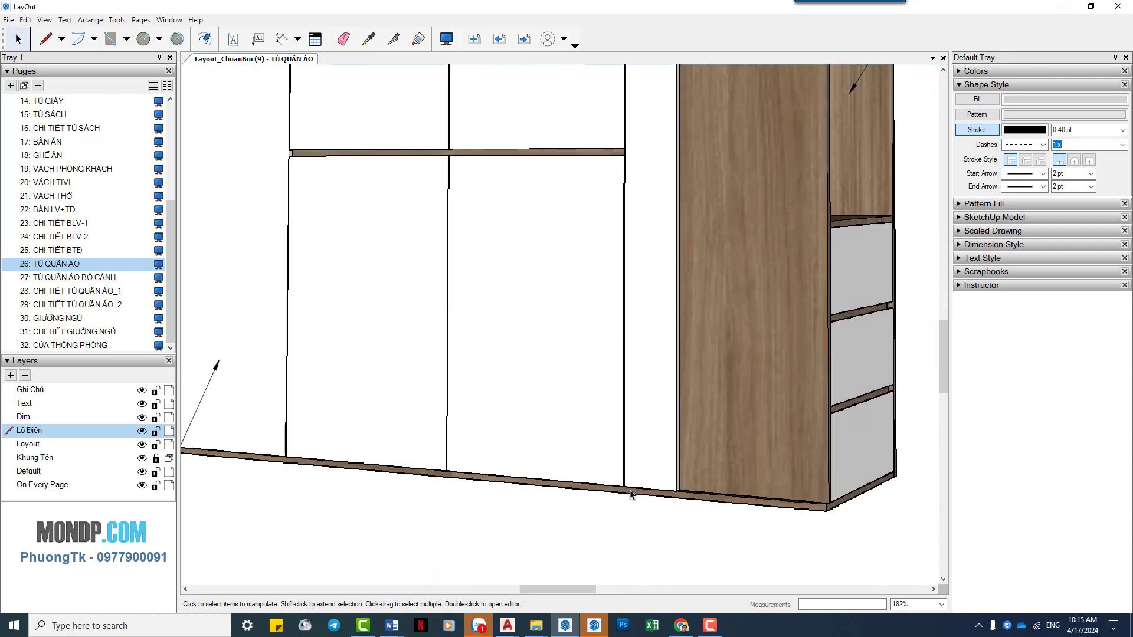
scroll(588, 487, down, 2)
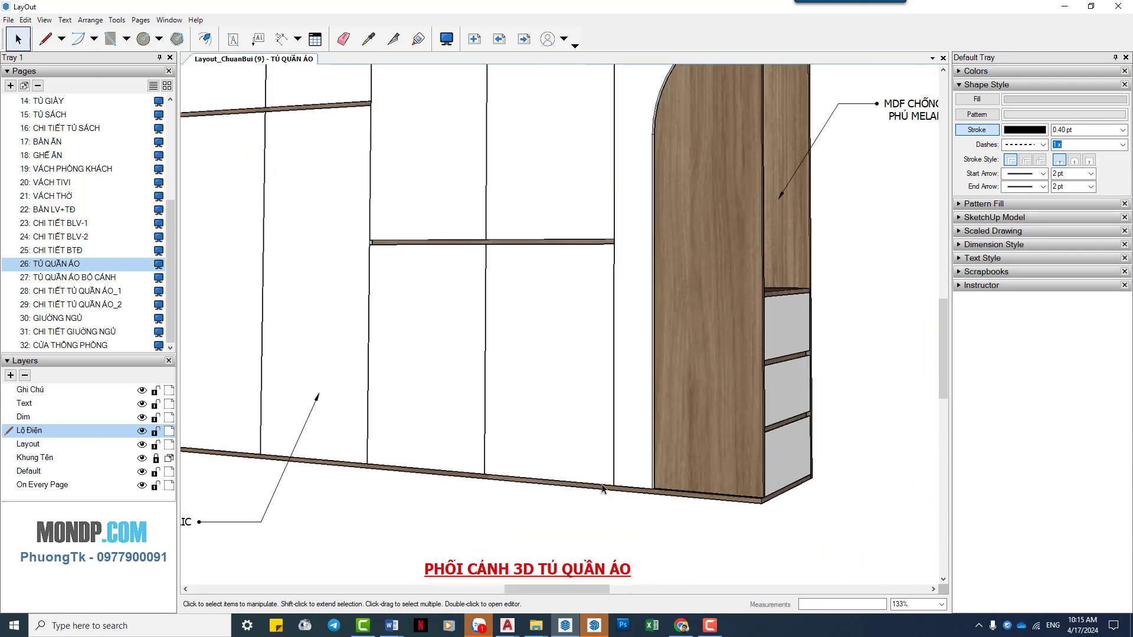
scroll(377, 467, down, 1)
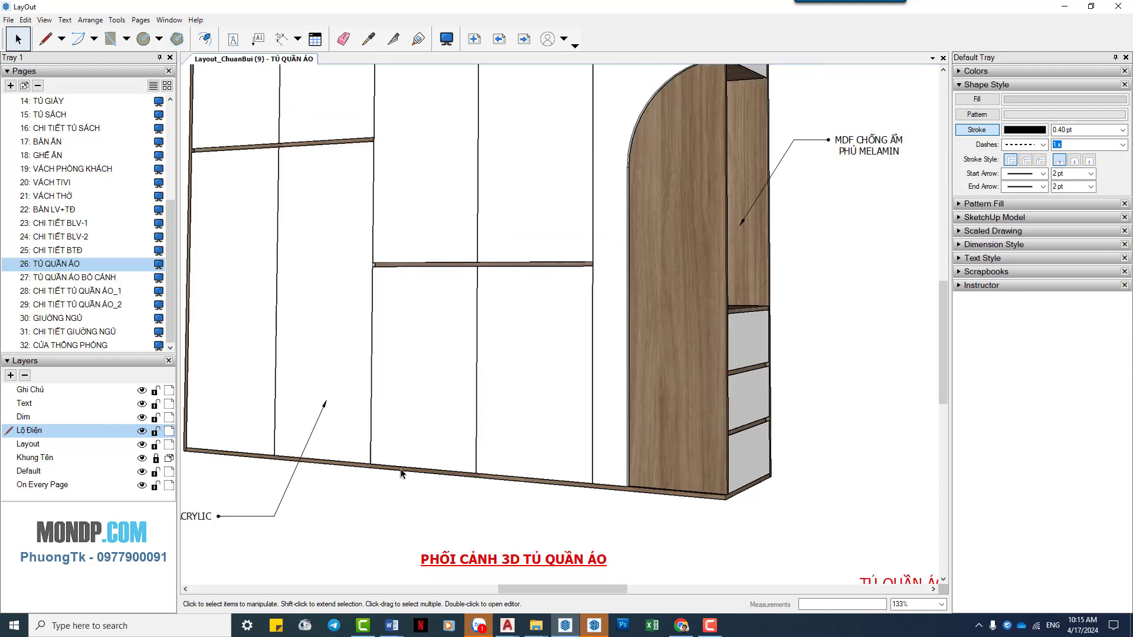
scroll(400, 468, down, 1)
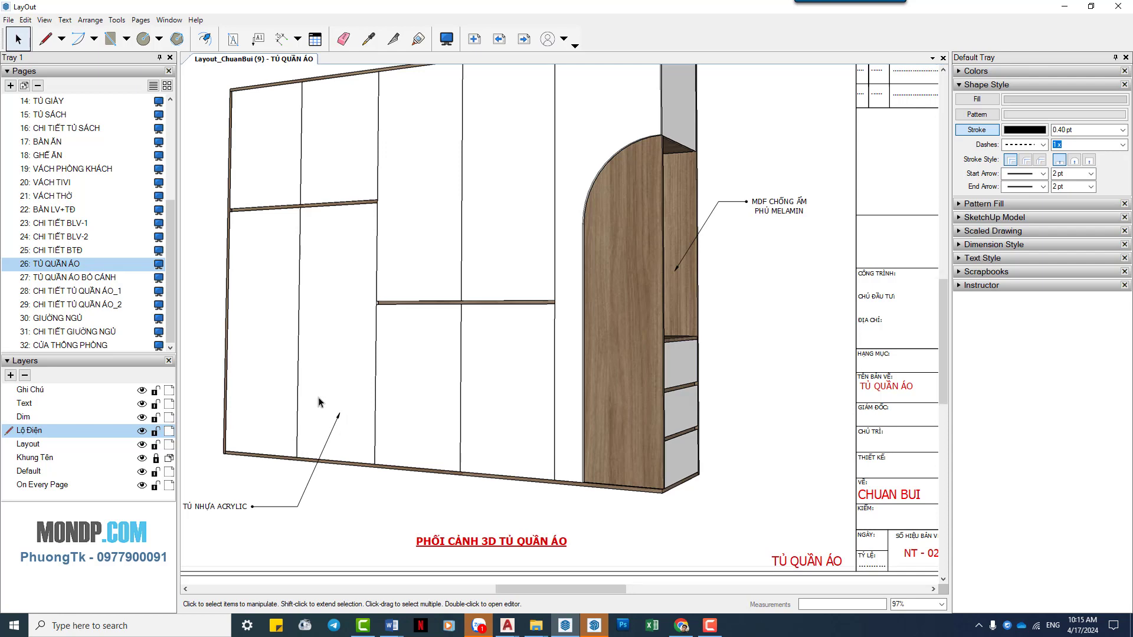
scroll(289, 468, up, 1)
scroll(289, 472, up, 1)
scroll(288, 472, up, 1)
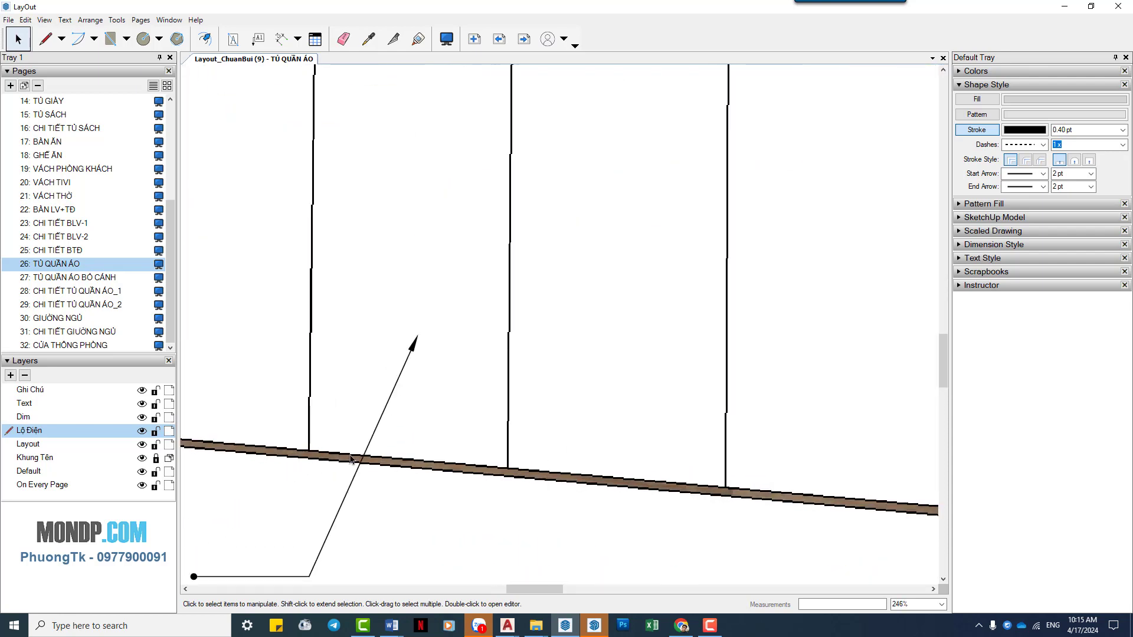
scroll(441, 460, down, 1)
scroll(441, 460, down, 1)
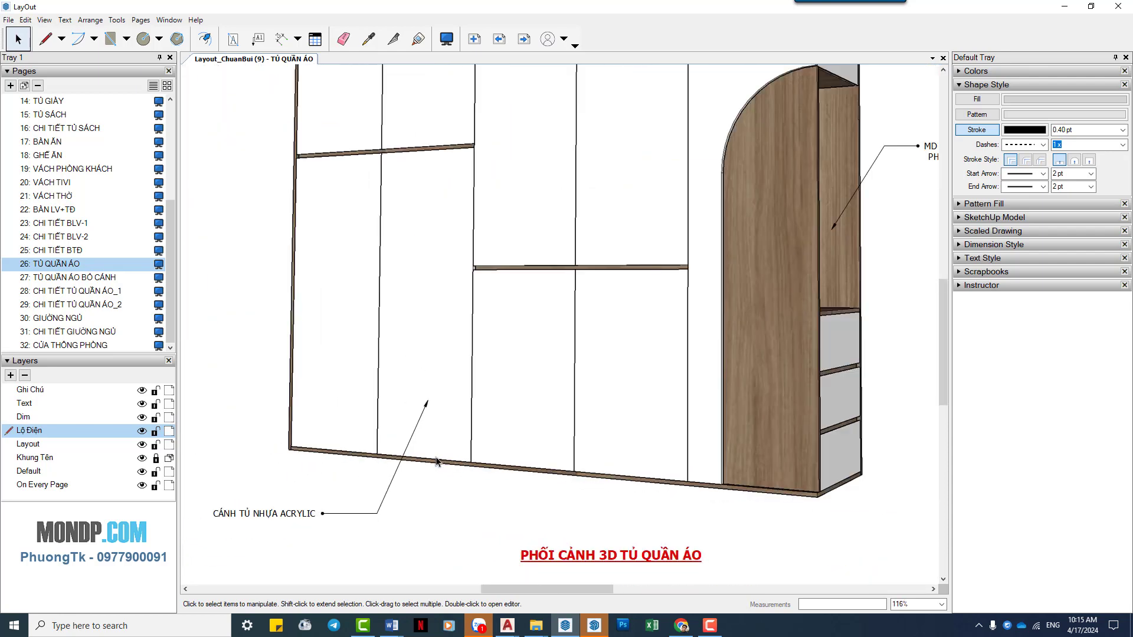
scroll(441, 460, down, 1)
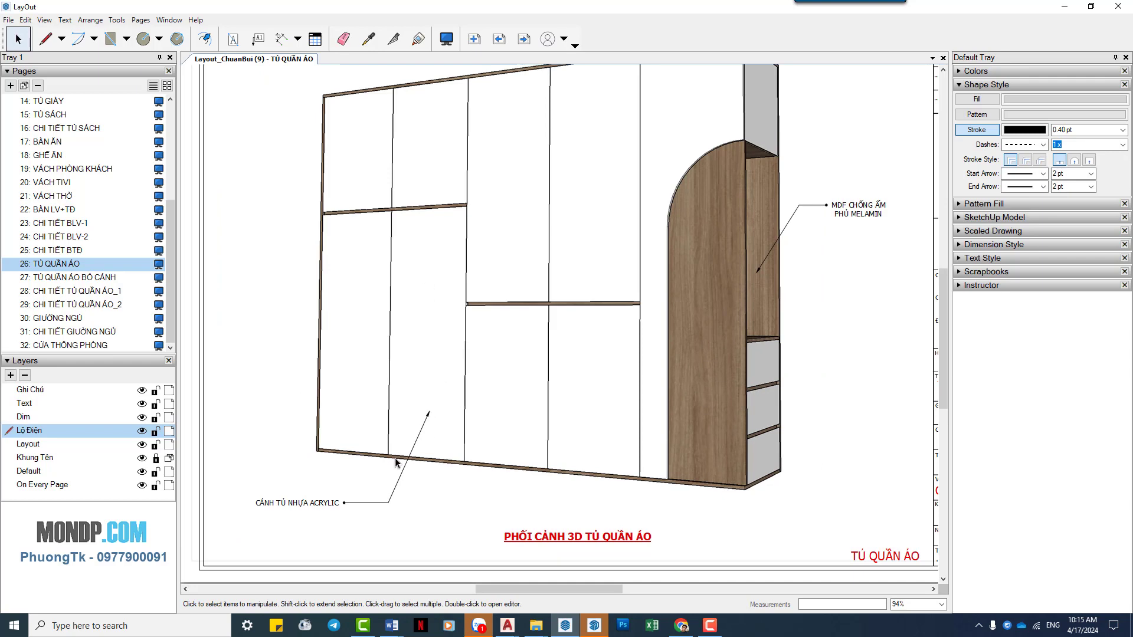
scroll(396, 459, up, 2)
scroll(395, 459, up, 1)
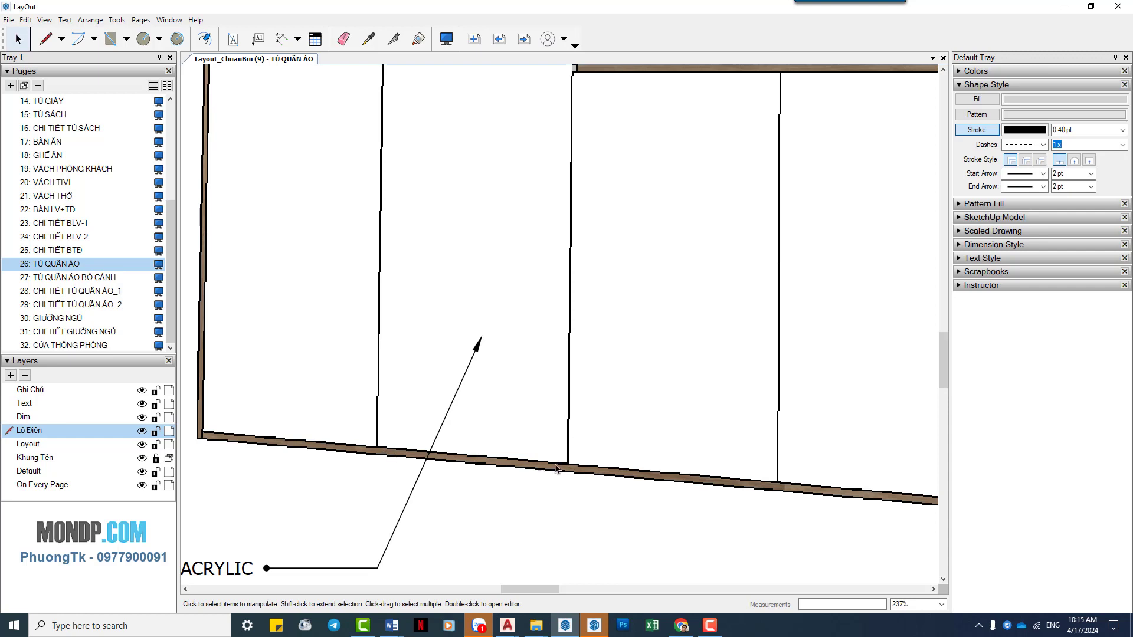
scroll(451, 401, down, 1)
scroll(451, 401, down, 2)
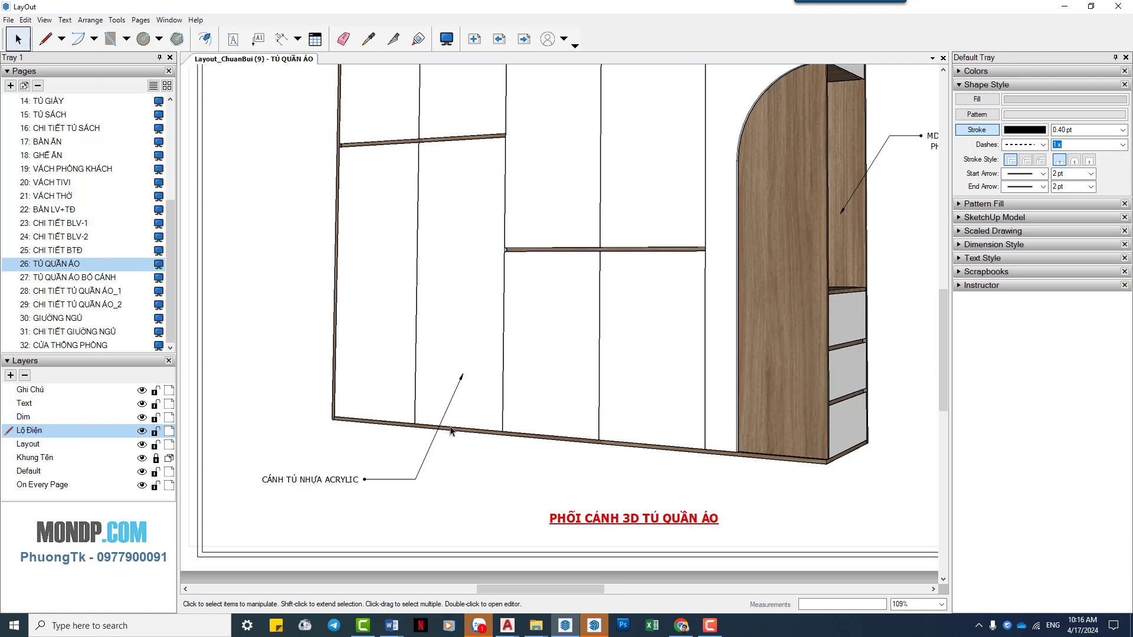
middle_drag(588, 323, 582, 423)
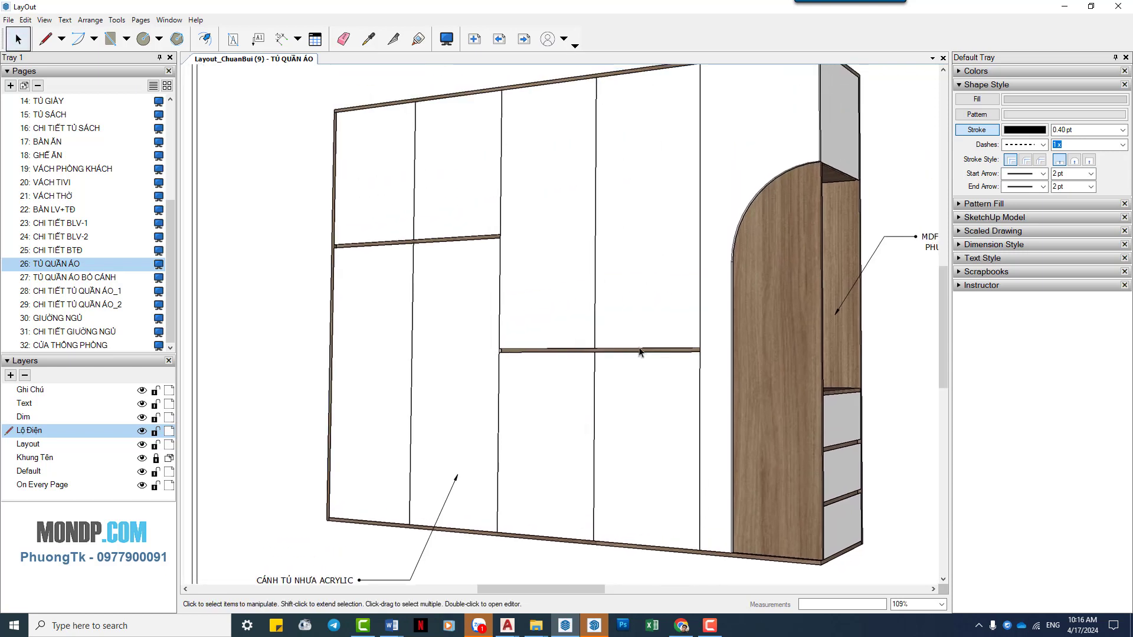
scroll(540, 346, down, 2)
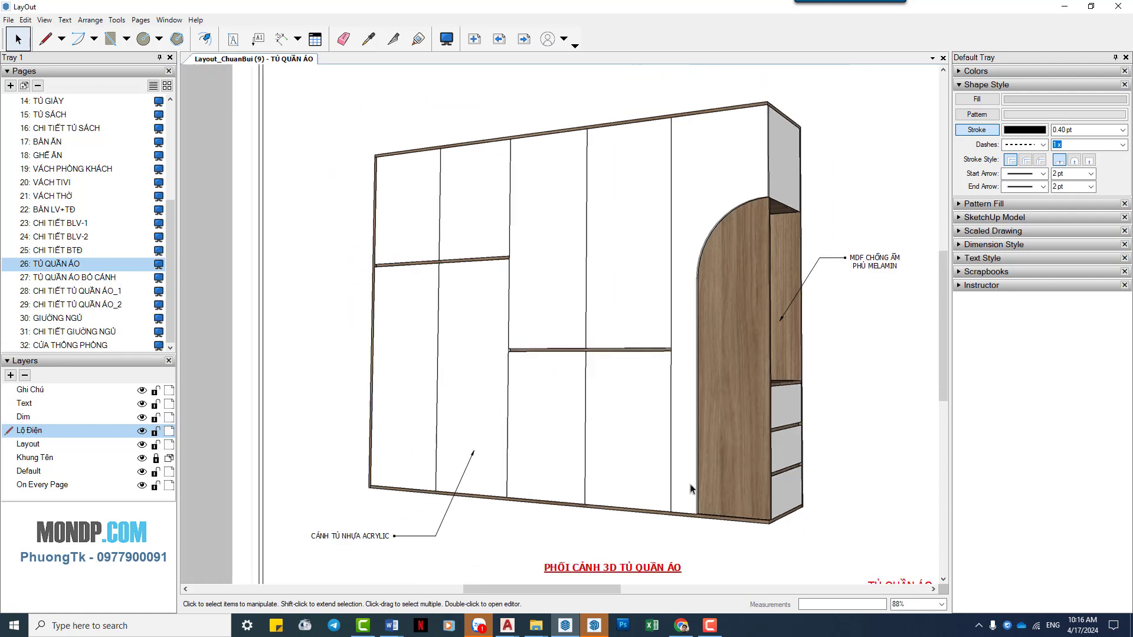
scroll(692, 489, up, 2)
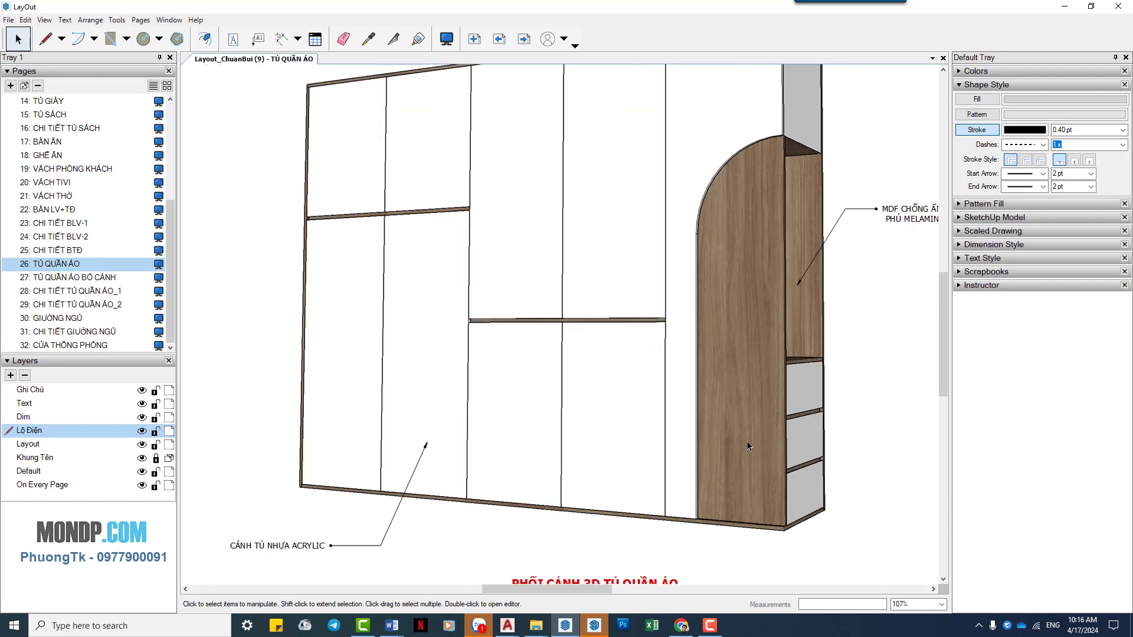
scroll(745, 441, up, 2)
scroll(622, 413, up, 2)
scroll(622, 409, up, 3)
scroll(624, 460, up, 2)
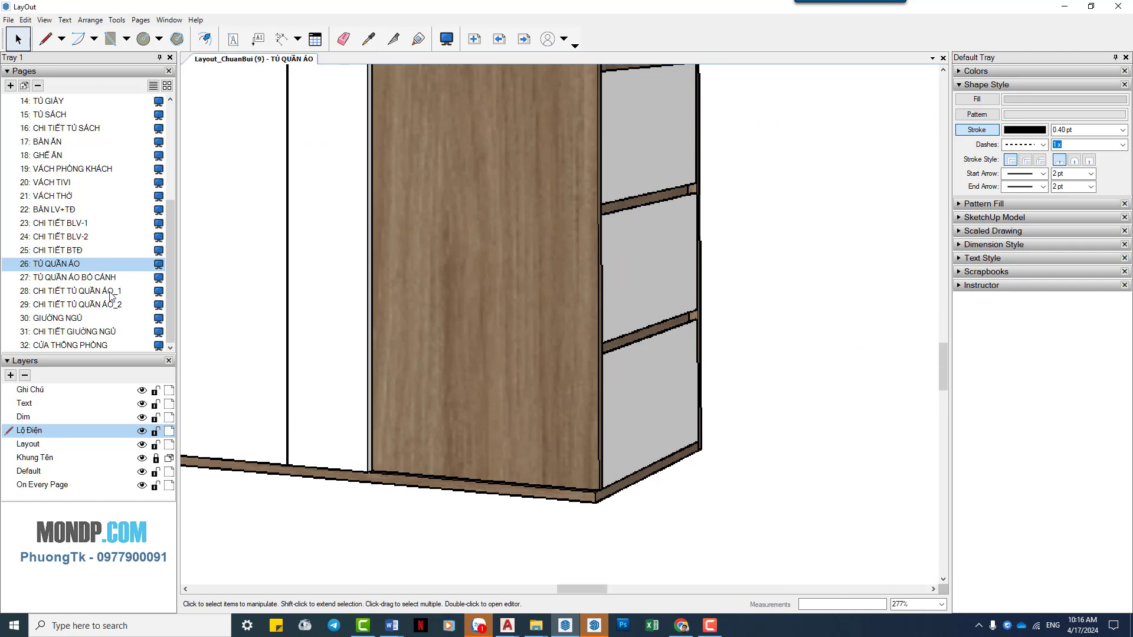
Step: Check the left cabinet labels on page 27 TỦ QUẦN ÁO BỎ CÁNH, then go to page 30 GIƯỜNG NGỦ
click(106, 278)
scroll(465, 335, down, 5)
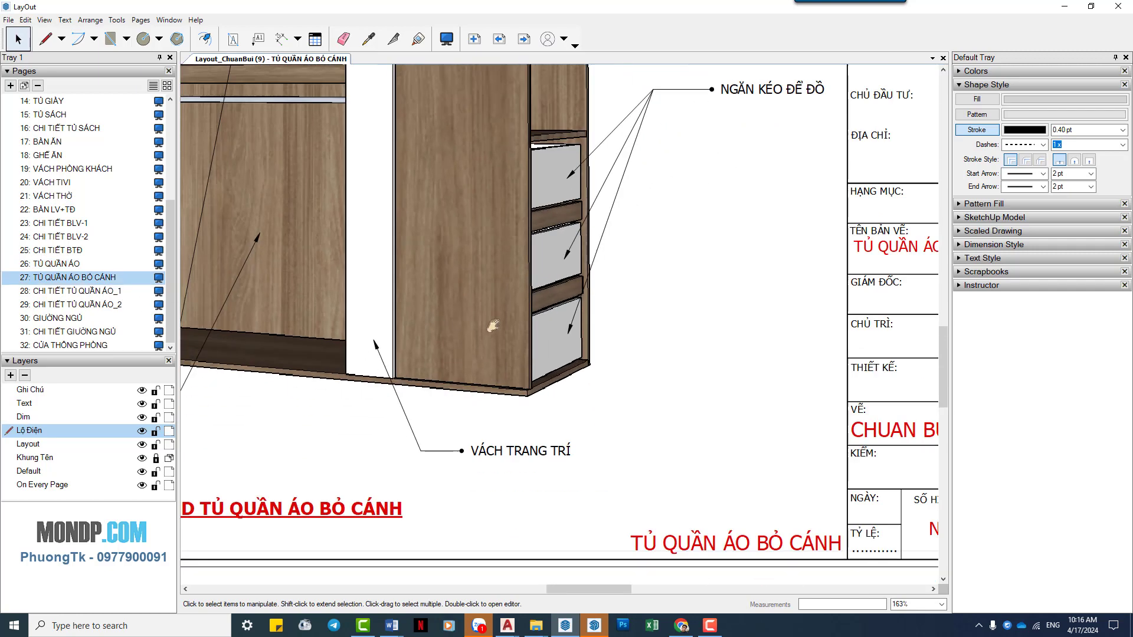
scroll(464, 336, up, 1)
scroll(465, 336, up, 1)
middle_drag(465, 335, 575, 389)
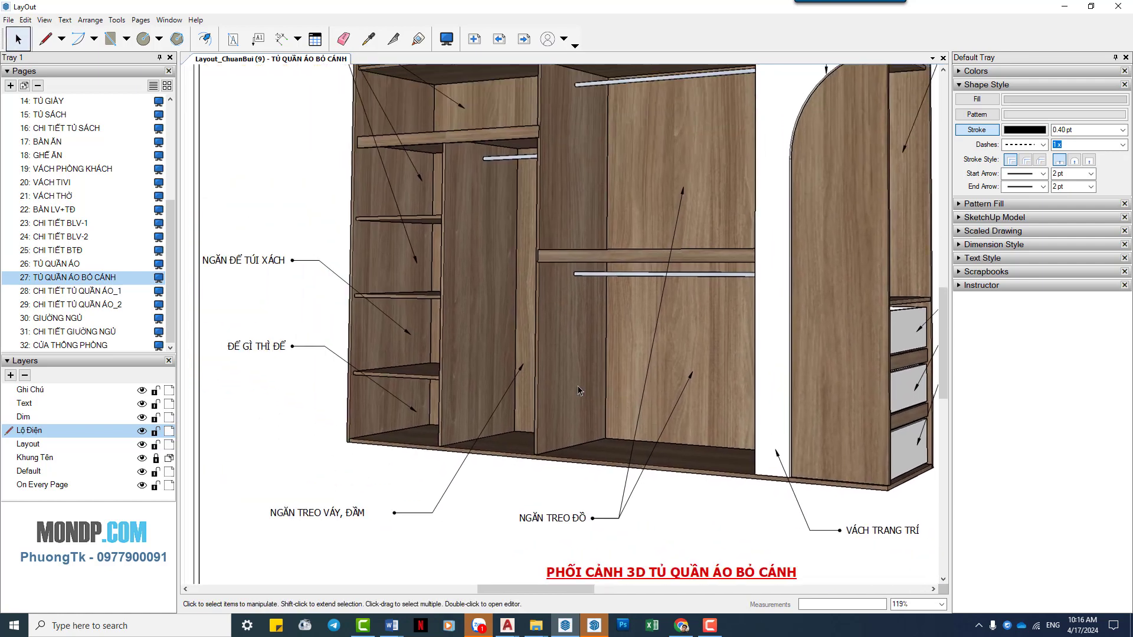
click(66, 319)
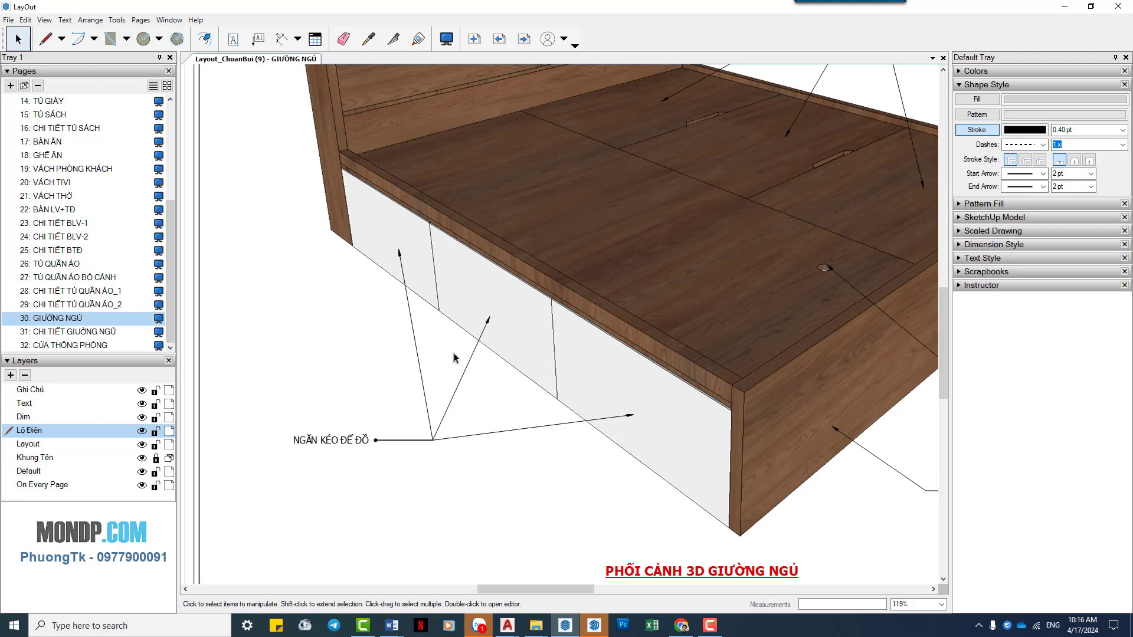
scroll(518, 334, down, 2)
scroll(519, 334, down, 3)
scroll(678, 482, up, 5)
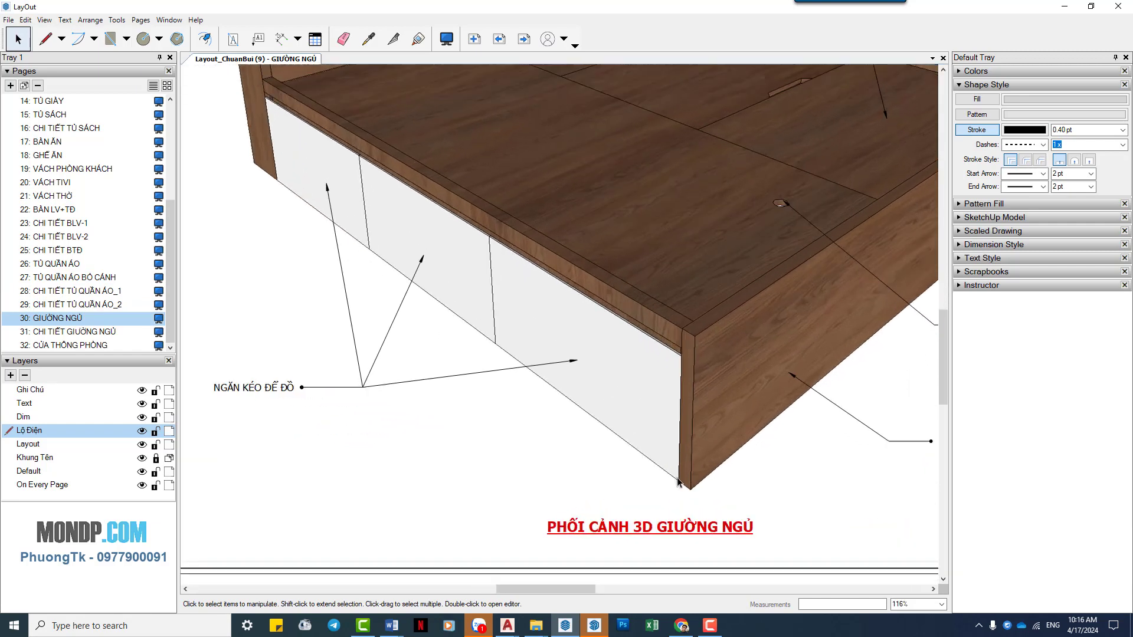
scroll(678, 482, up, 2)
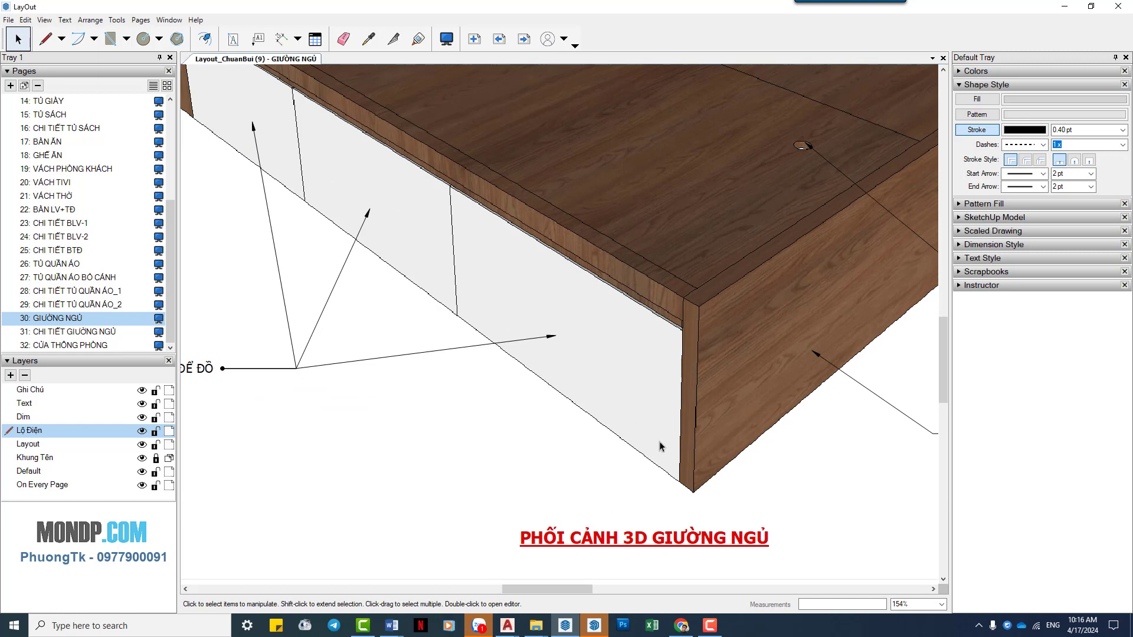
scroll(640, 356, down, 1)
scroll(614, 349, down, 1)
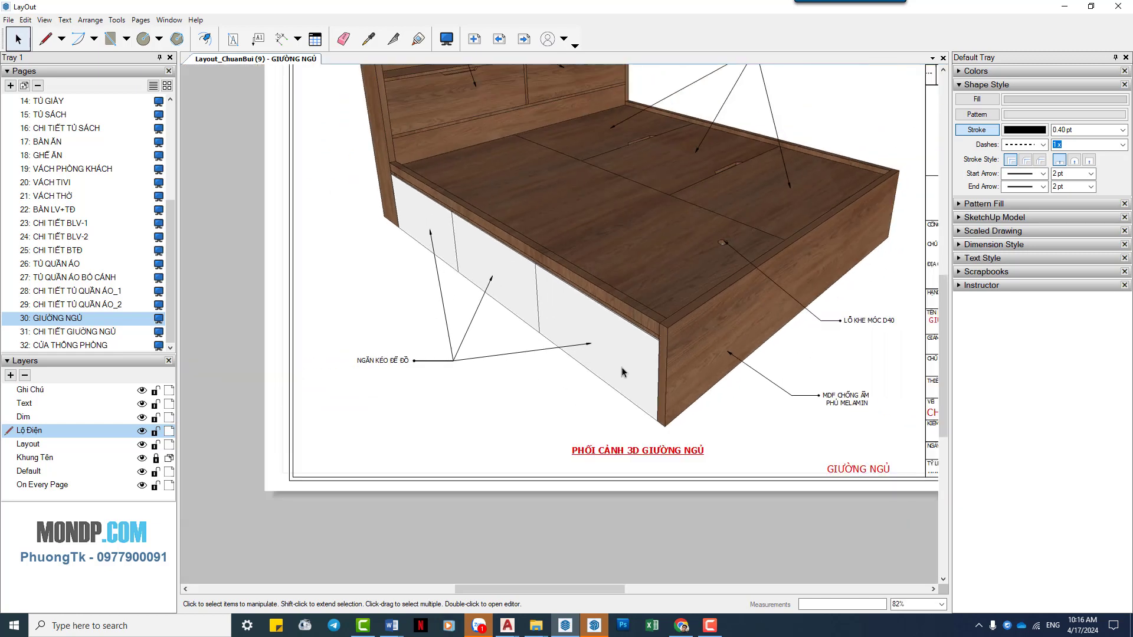
scroll(620, 368, up, 1)
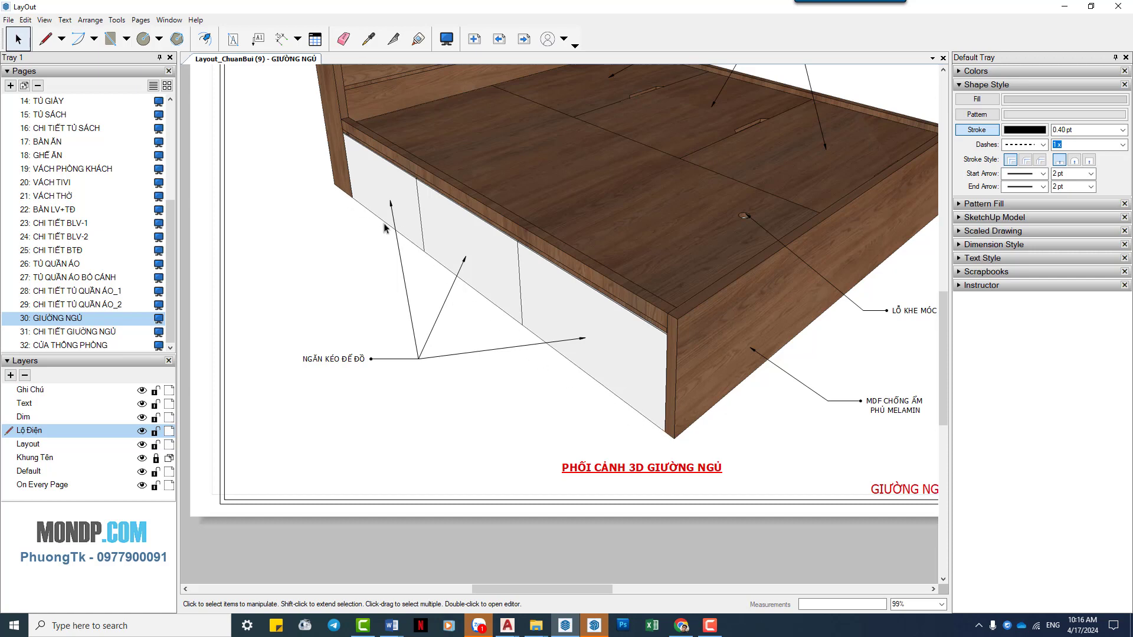
scroll(629, 375, up, 2)
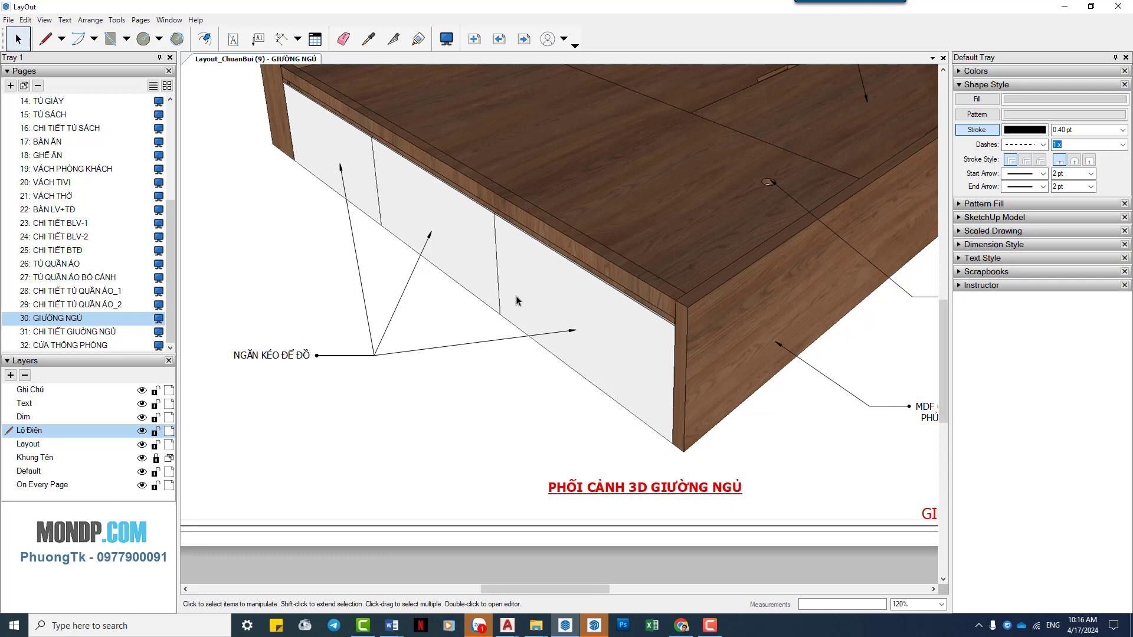
scroll(519, 294, down, 1)
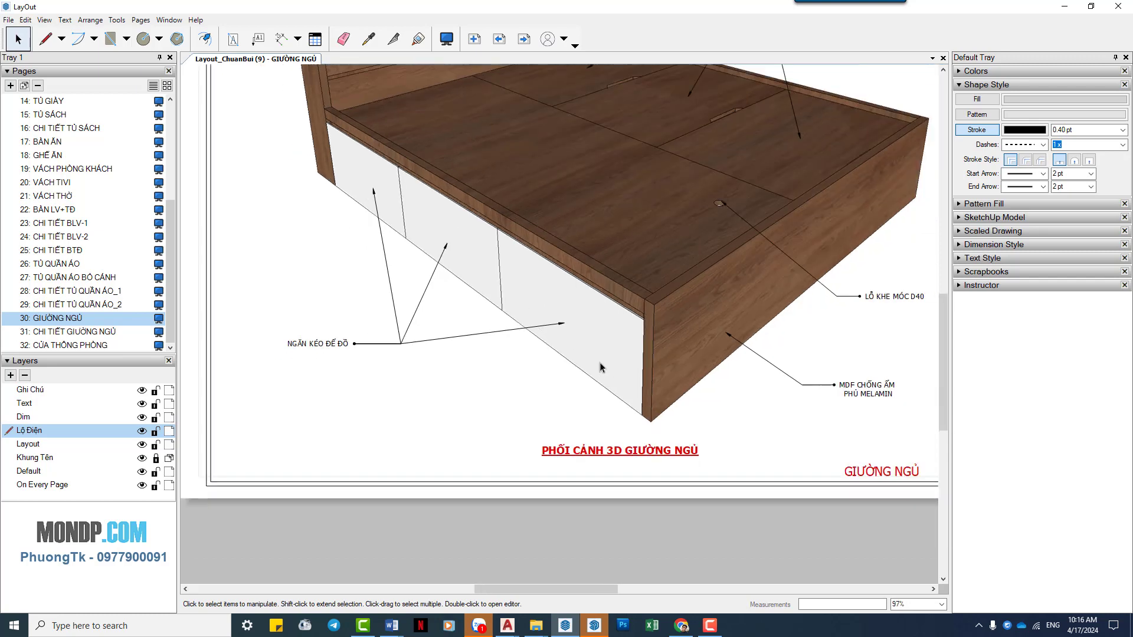
scroll(557, 349, down, 1)
scroll(557, 348, down, 1)
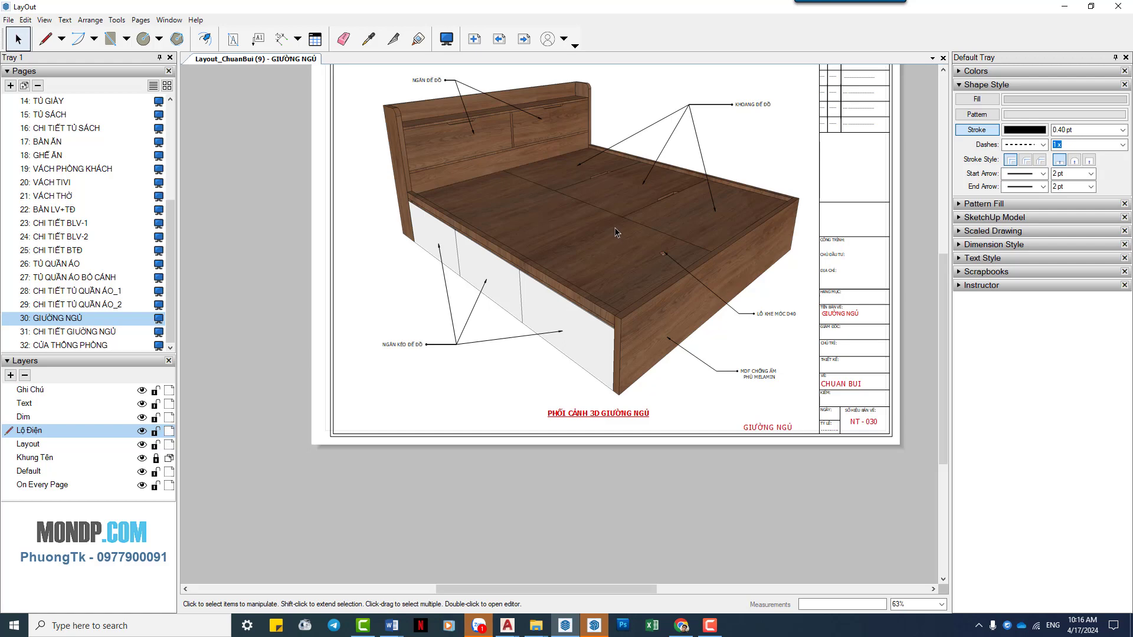
Step: Zoom in and out over the 3D bed perspective on page 30 GIƯỜNG NGỦ
scroll(531, 254, up, 1)
scroll(453, 260, up, 1)
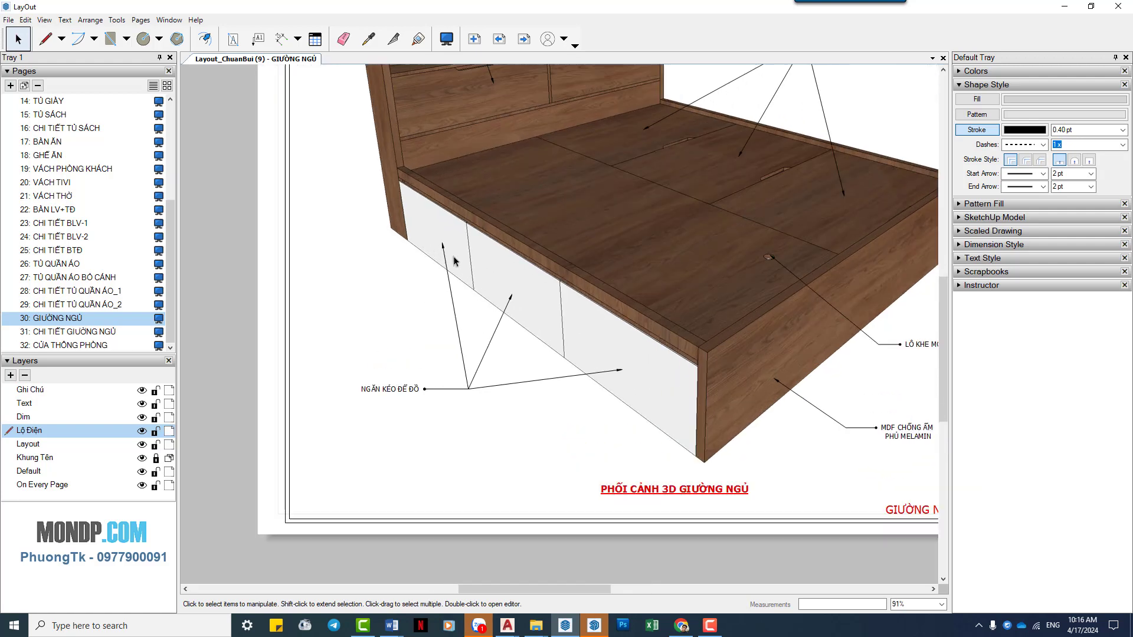
scroll(464, 306, up, 1)
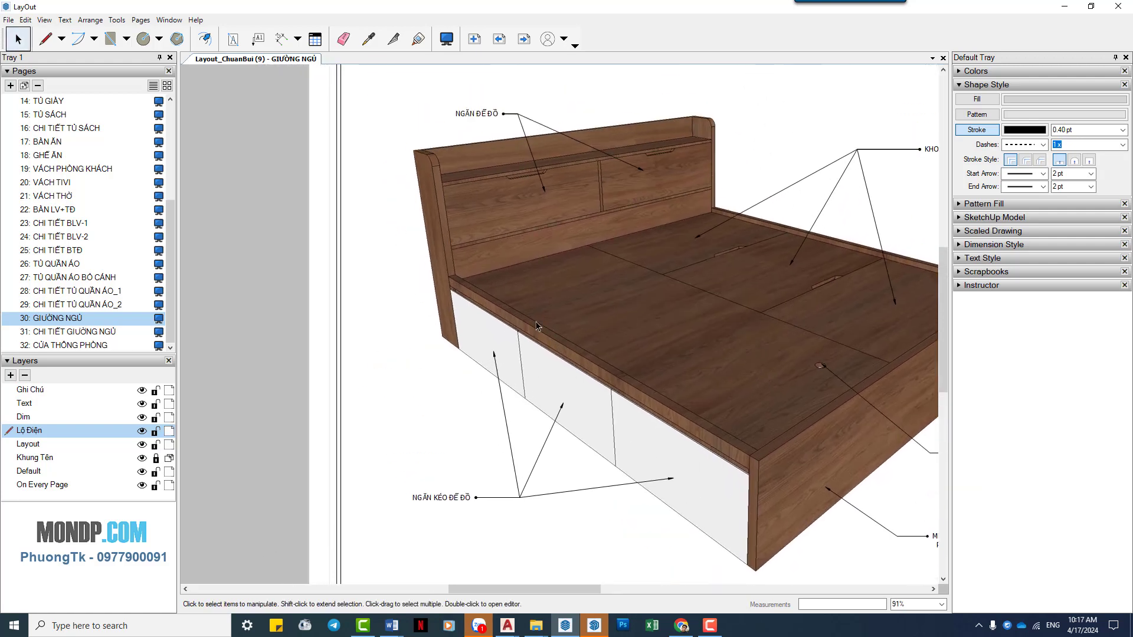
scroll(464, 306, up, 1)
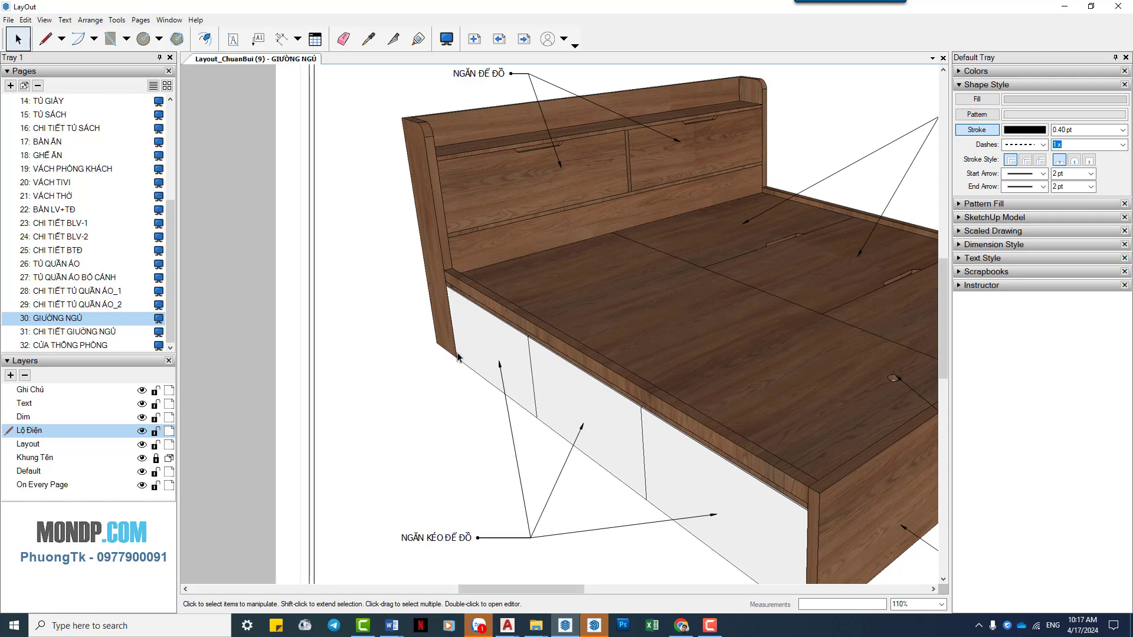
scroll(476, 334, down, 3)
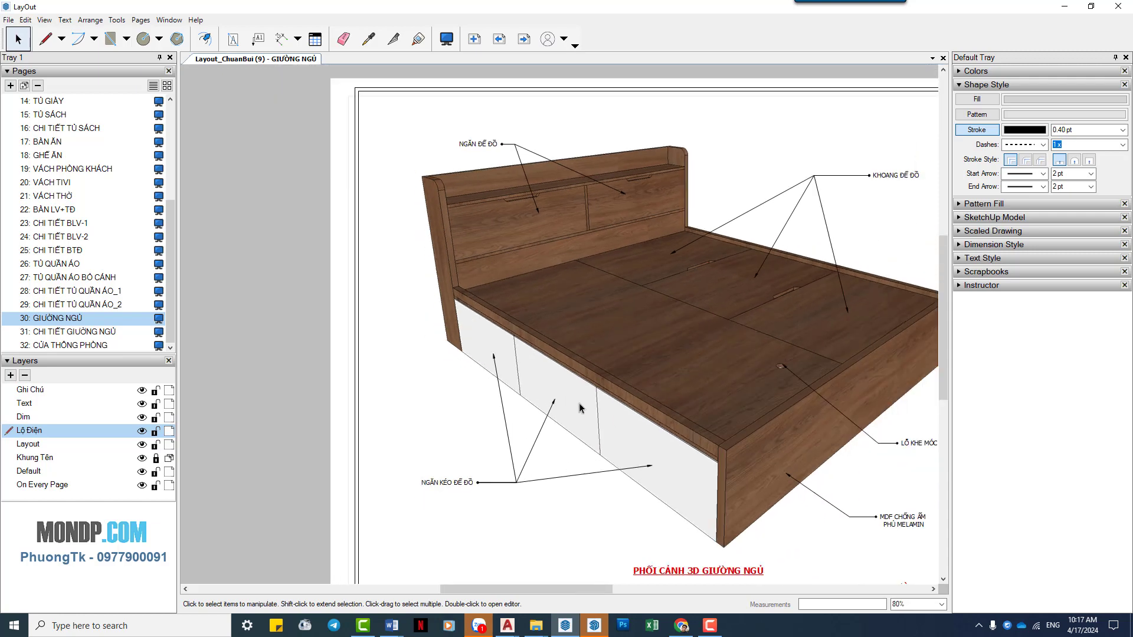
scroll(615, 451, up, 3)
scroll(615, 454, up, 2)
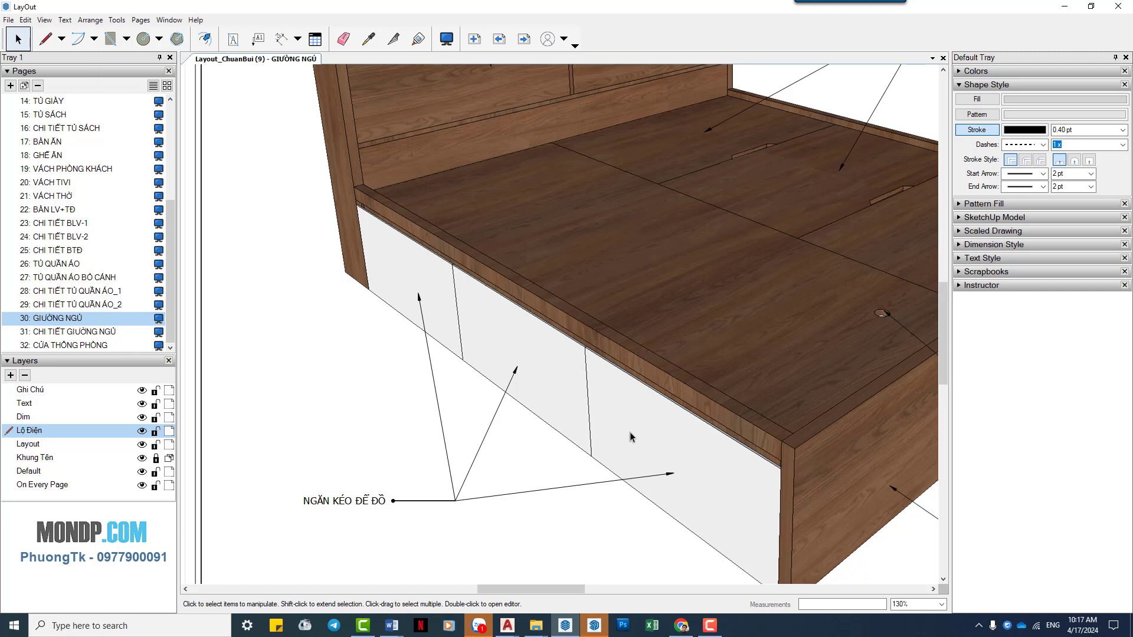
scroll(525, 359, down, 1)
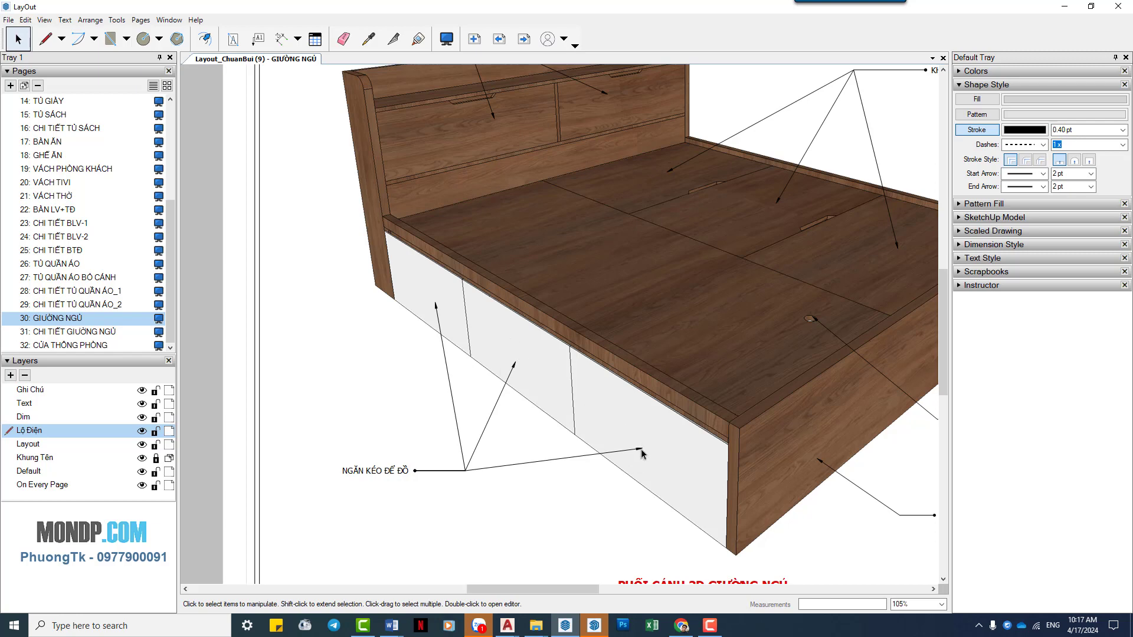
scroll(533, 390, down, 2)
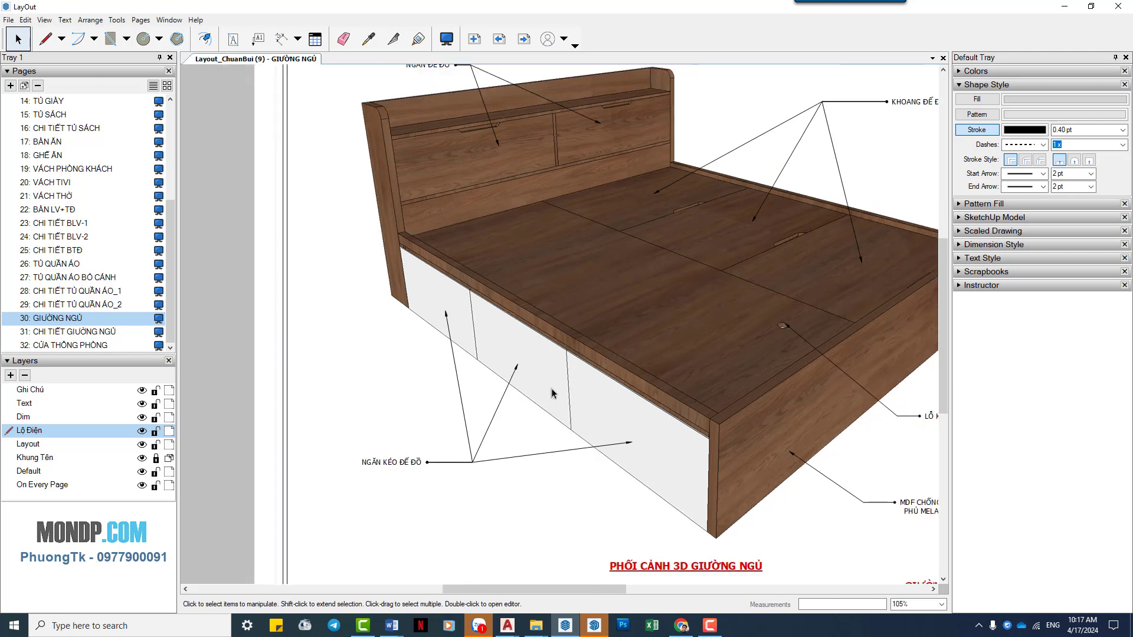
scroll(733, 369, up, 1)
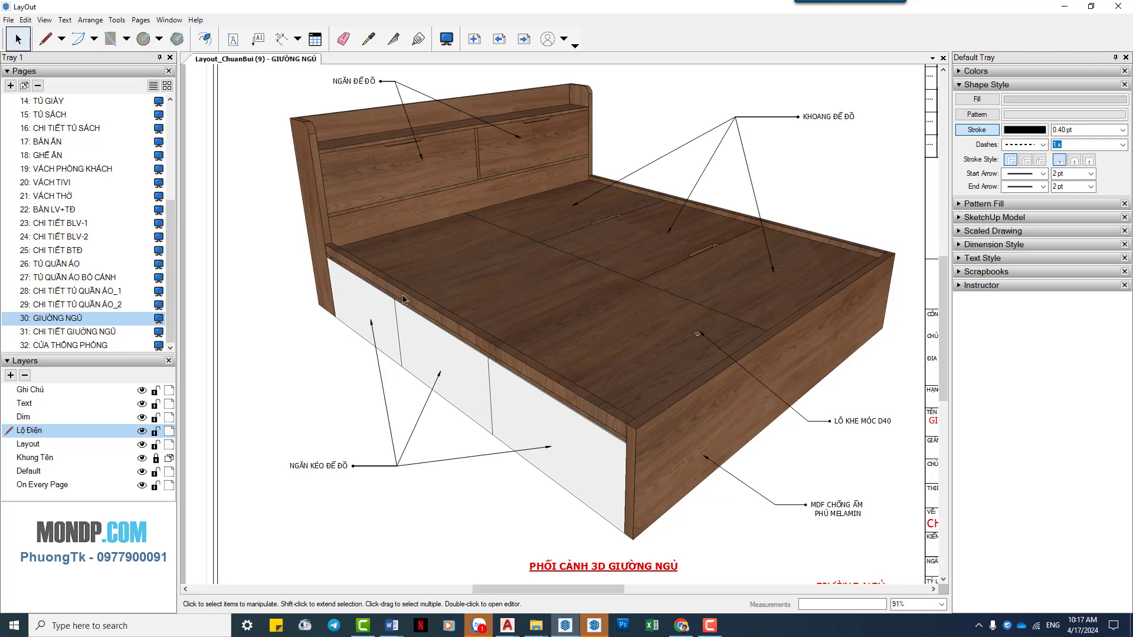
Step: Finish zooming the bed view and switch to page 31 CHI TIẾT GIƯỜNG NGỦ
scroll(444, 328, down, 1)
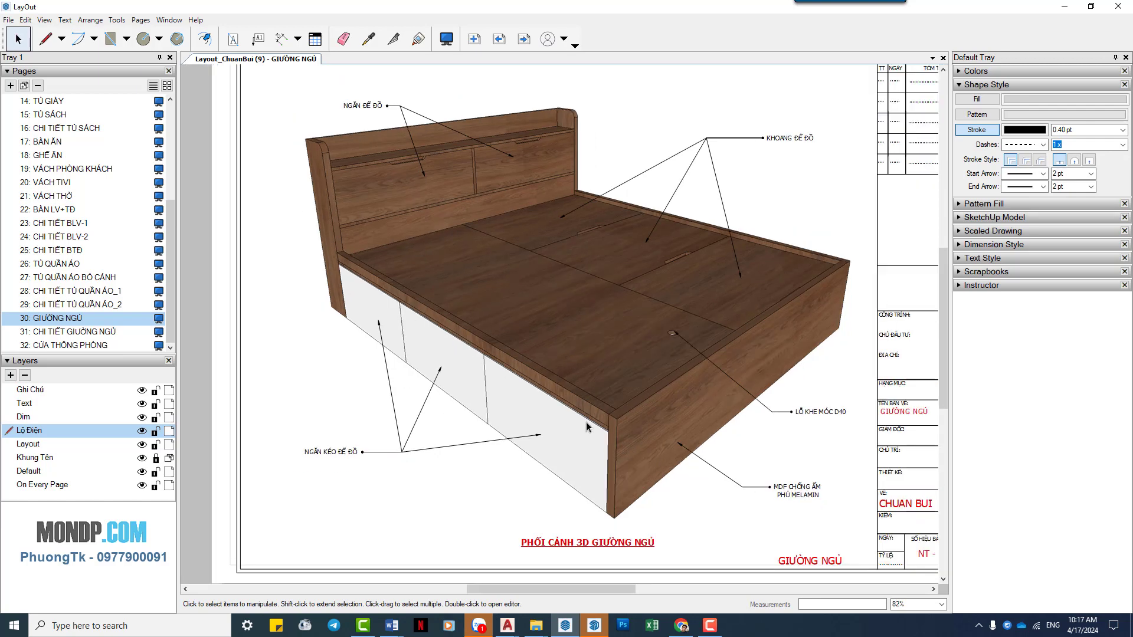
scroll(536, 318, down, 2)
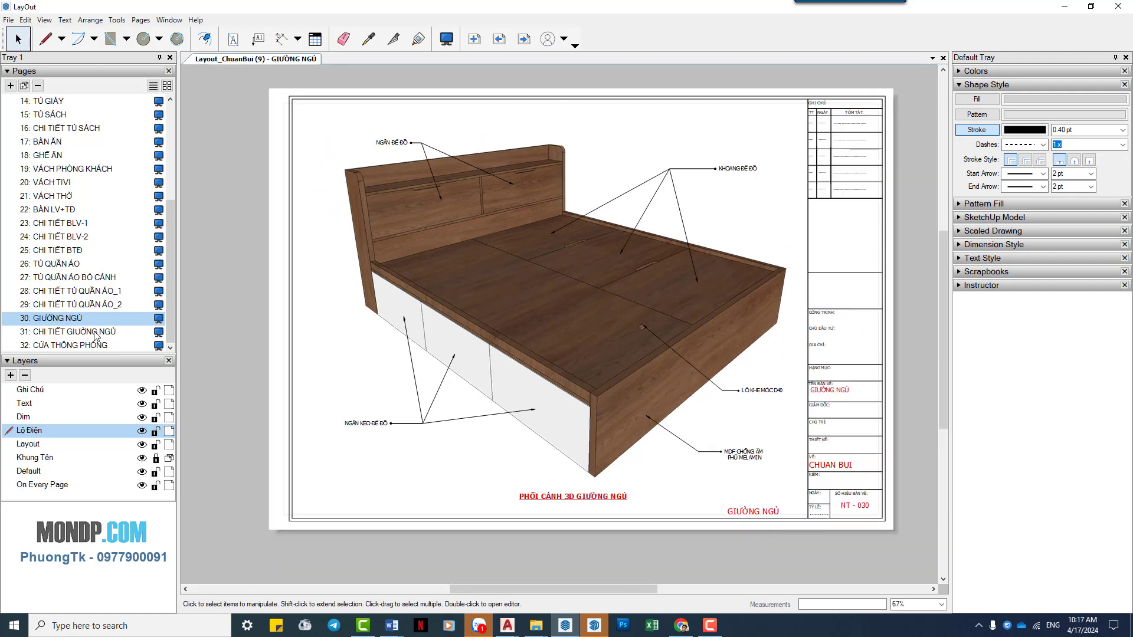
scroll(436, 277, up, 1)
scroll(437, 278, up, 1)
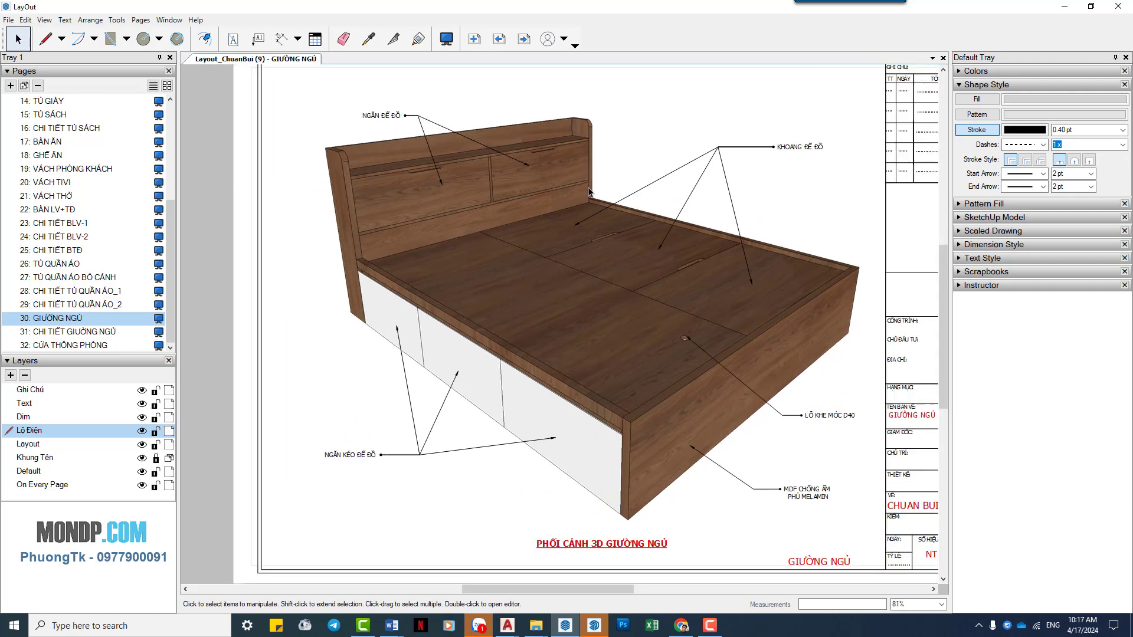
click(106, 331)
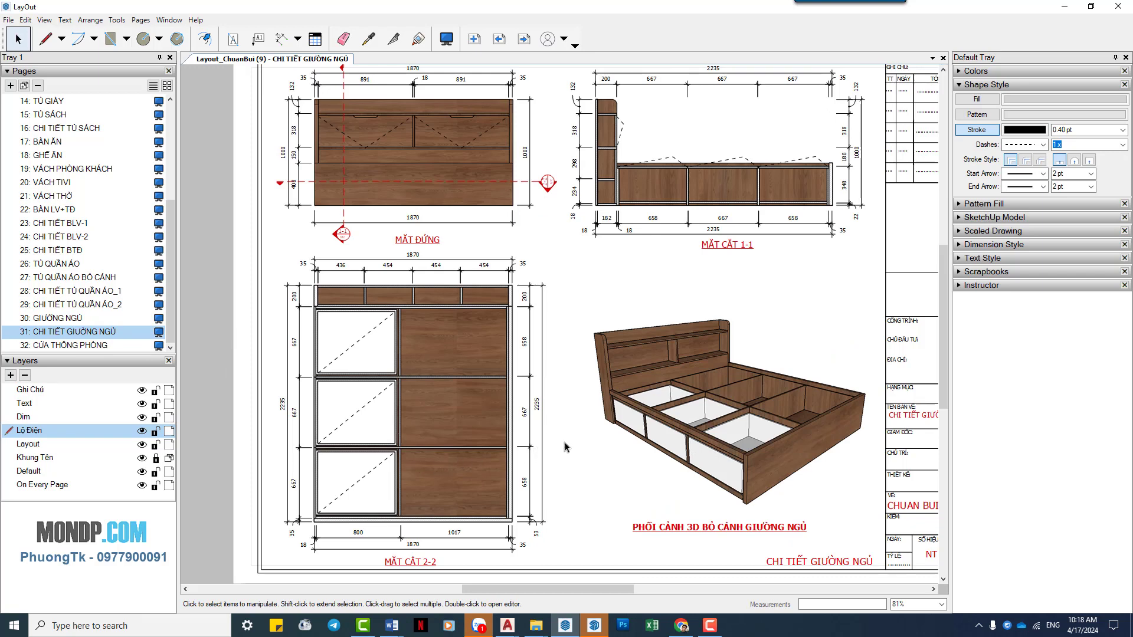
scroll(809, 410, up, 4)
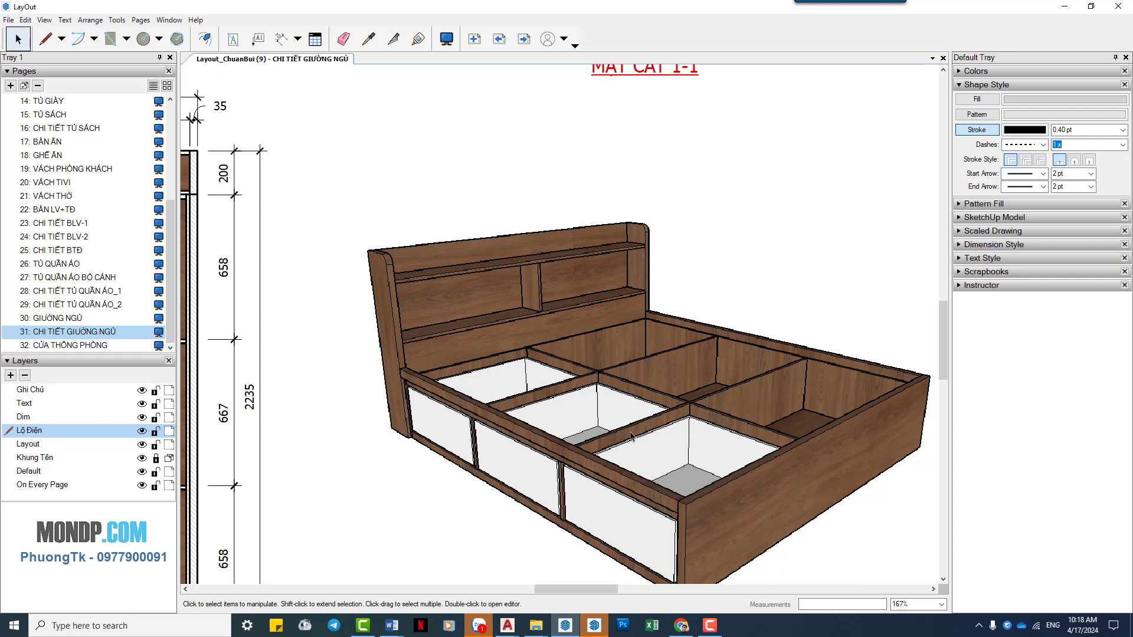
scroll(631, 437, down, 1)
scroll(653, 434, down, 1)
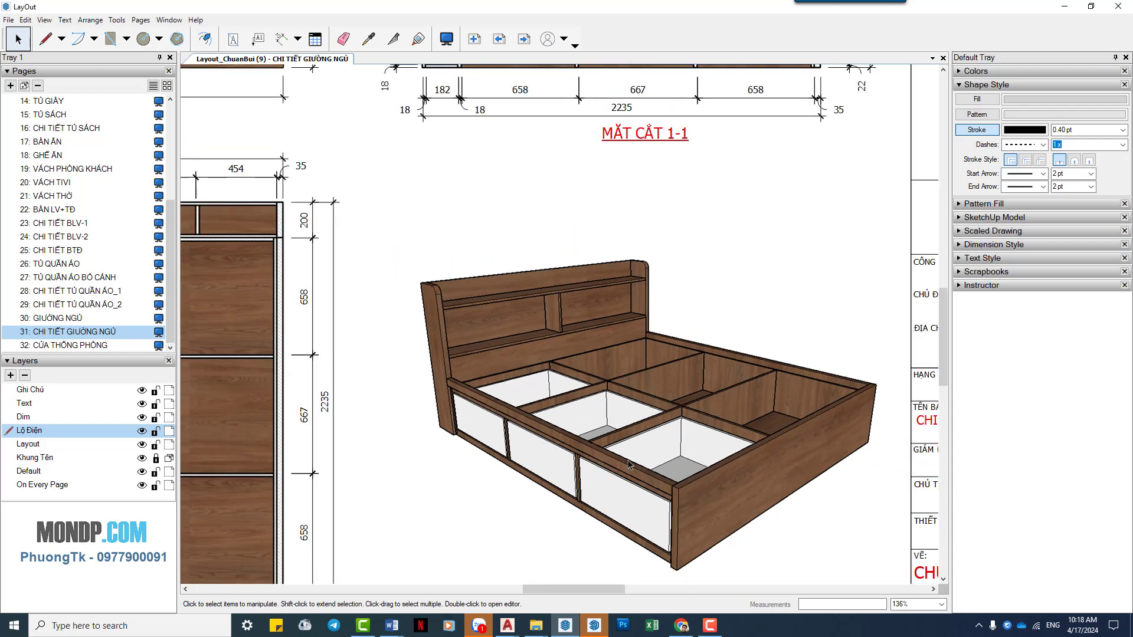
scroll(778, 398, up, 2)
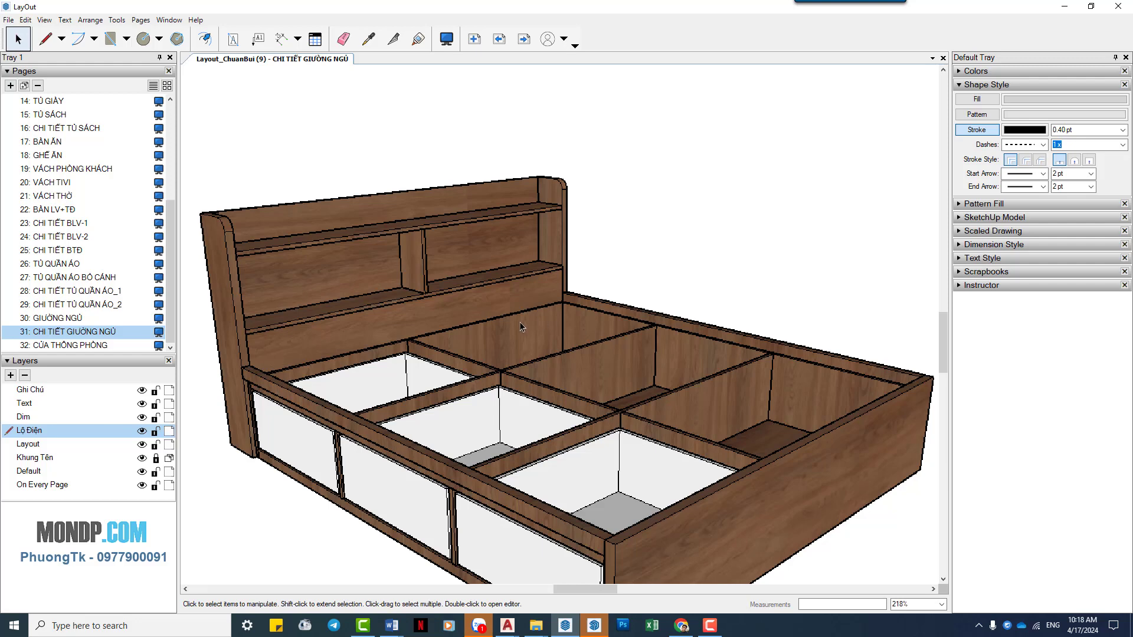
scroll(519, 322, down, 3)
scroll(517, 325, down, 3)
scroll(515, 325, down, 2)
scroll(516, 325, up, 2)
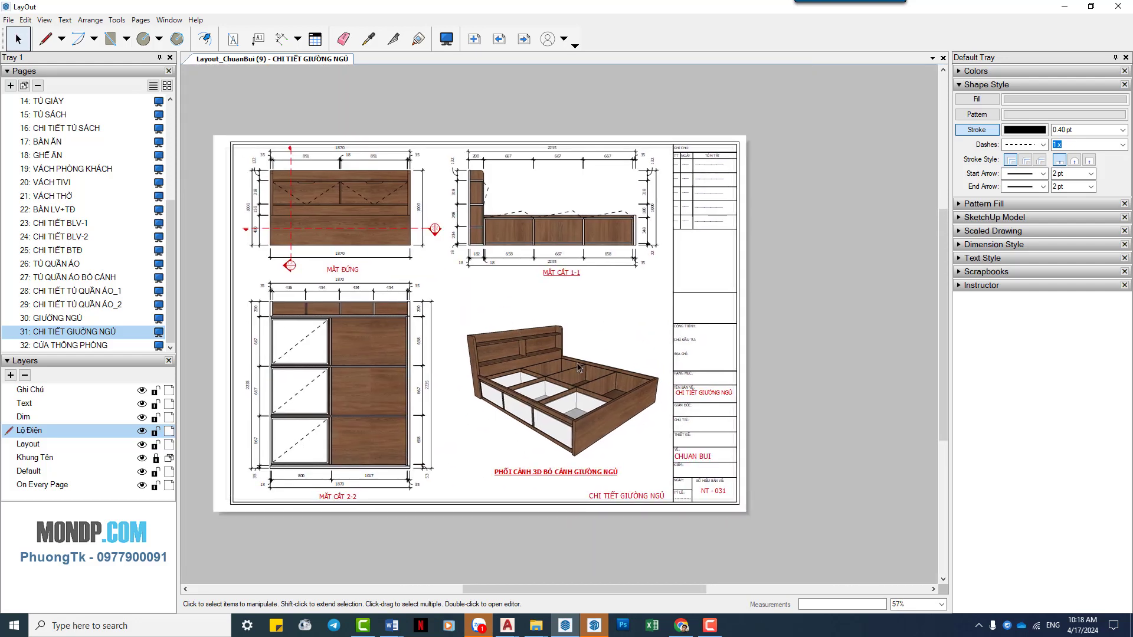
scroll(543, 354, up, 1)
scroll(576, 383, up, 1)
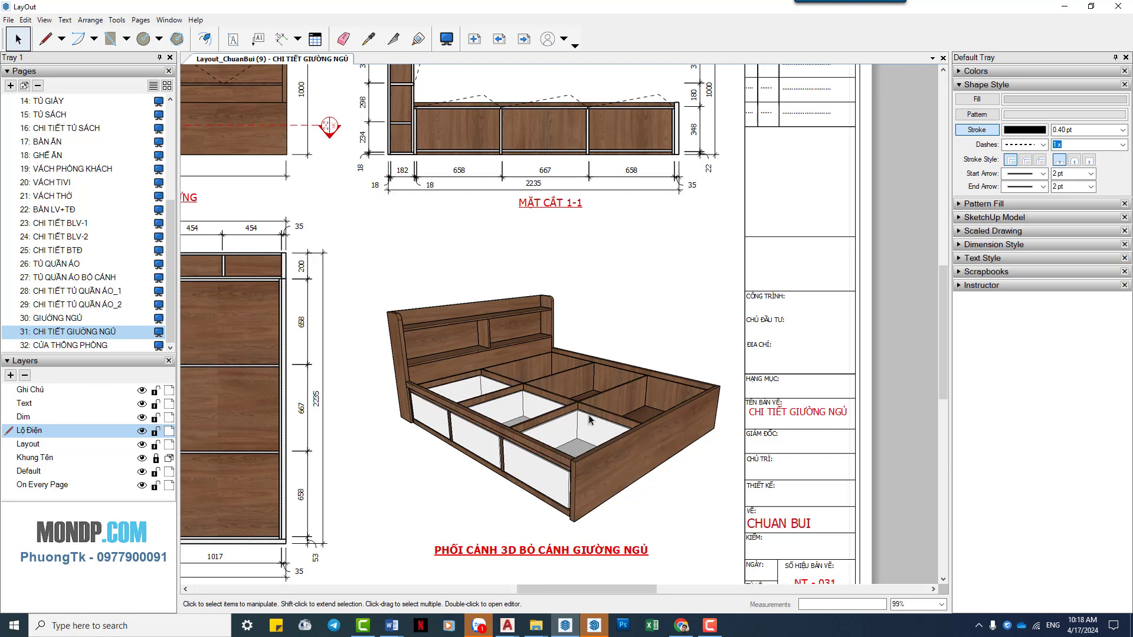
scroll(442, 411, up, 3)
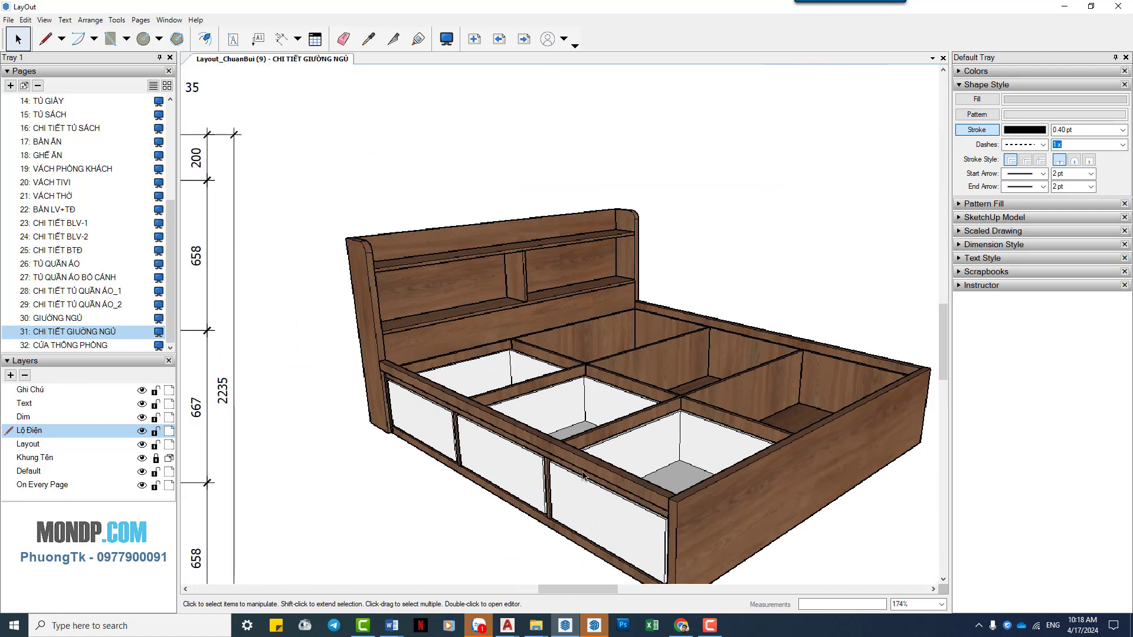
scroll(526, 394, down, 3)
scroll(559, 391, up, 1)
scroll(720, 406, up, 2)
scroll(685, 411, up, 2)
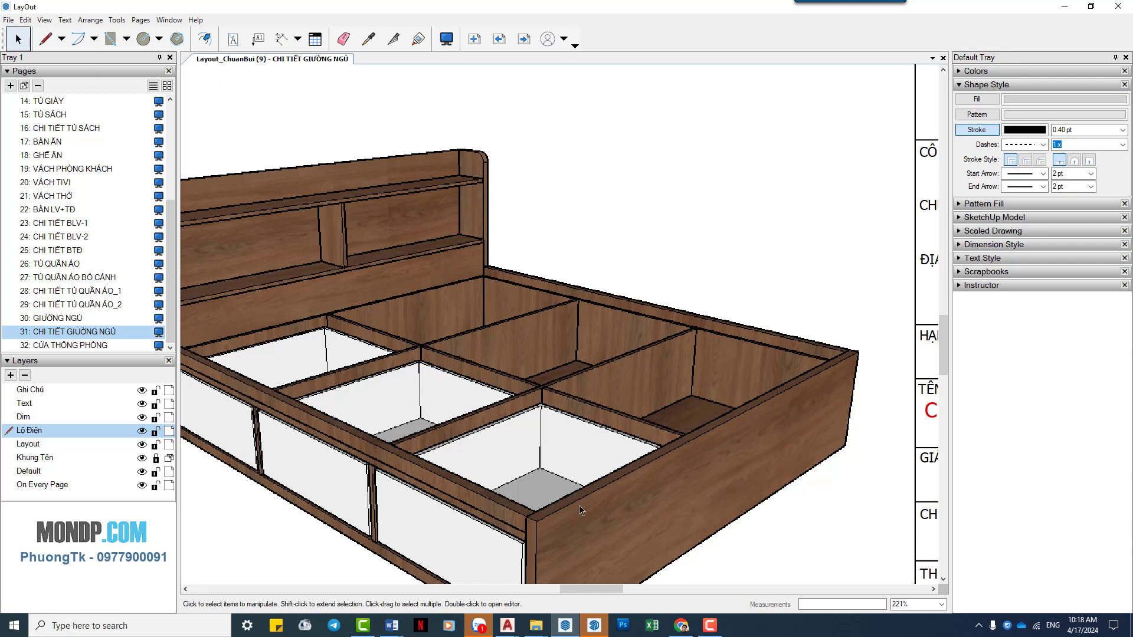
scroll(461, 362, down, 1)
scroll(486, 337, down, 1)
scroll(479, 338, down, 1)
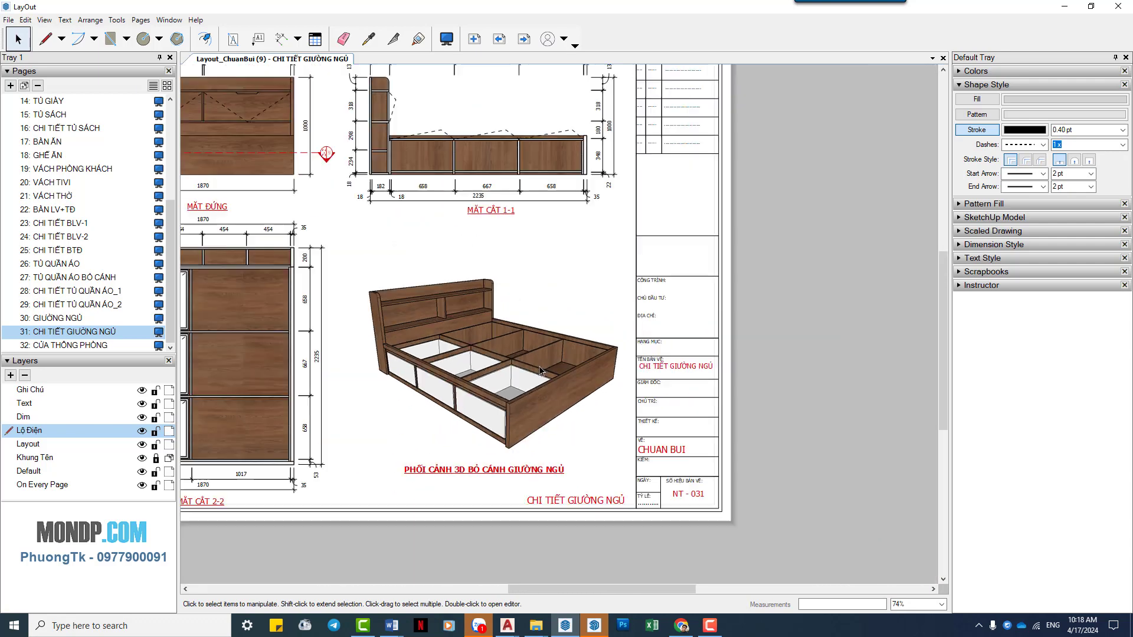
scroll(524, 370, down, 1)
scroll(524, 370, down, 1)
scroll(594, 380, up, 1)
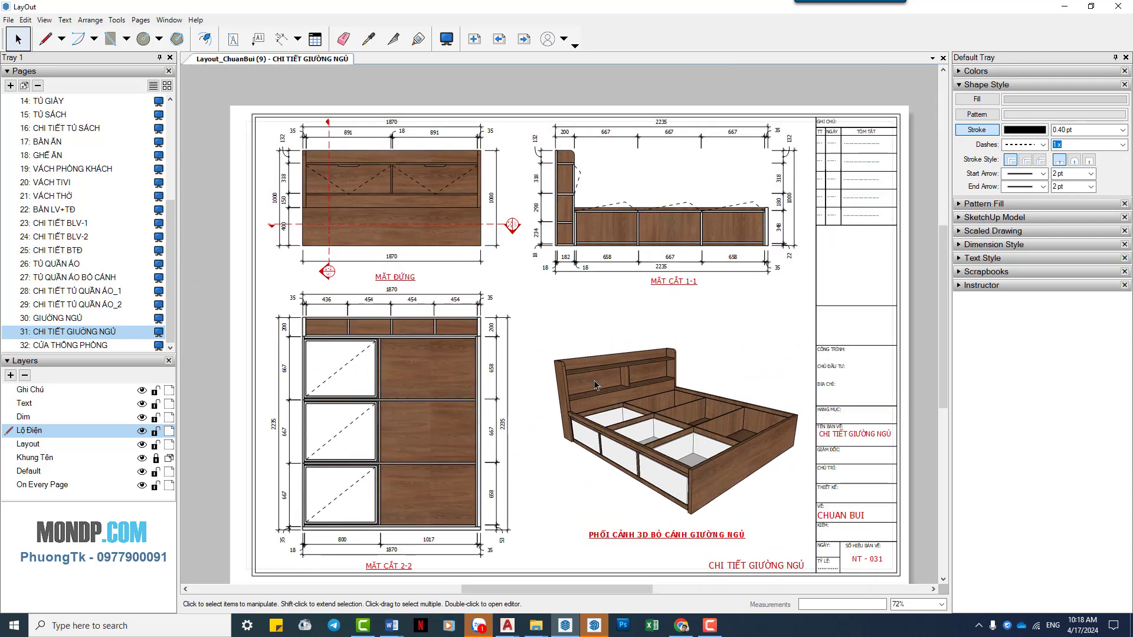
middle_drag(593, 379, 590, 358)
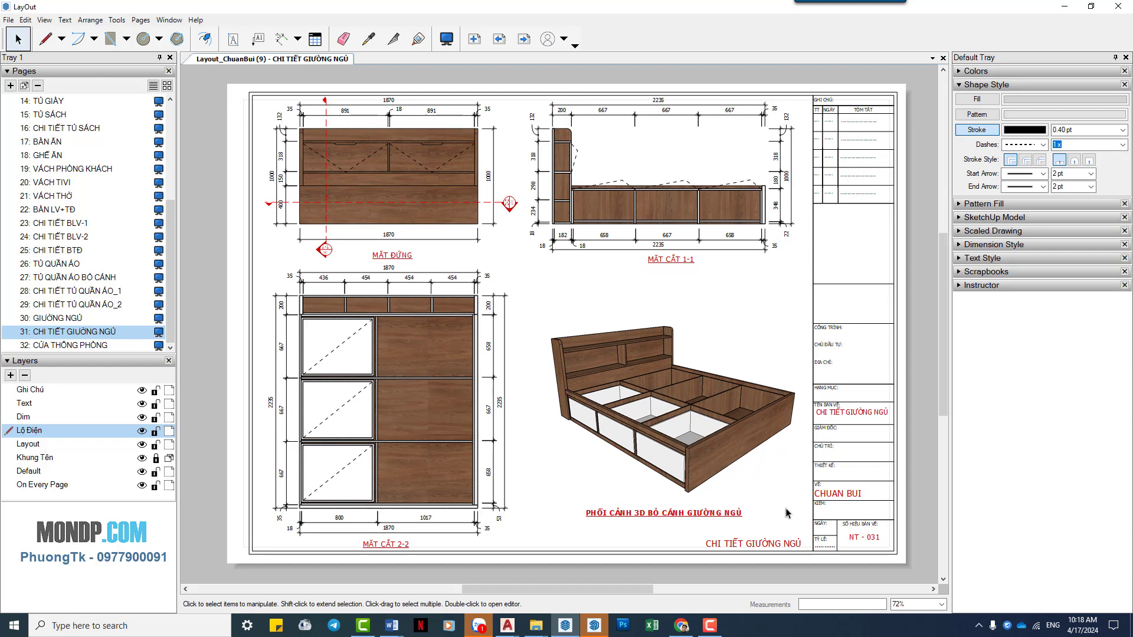